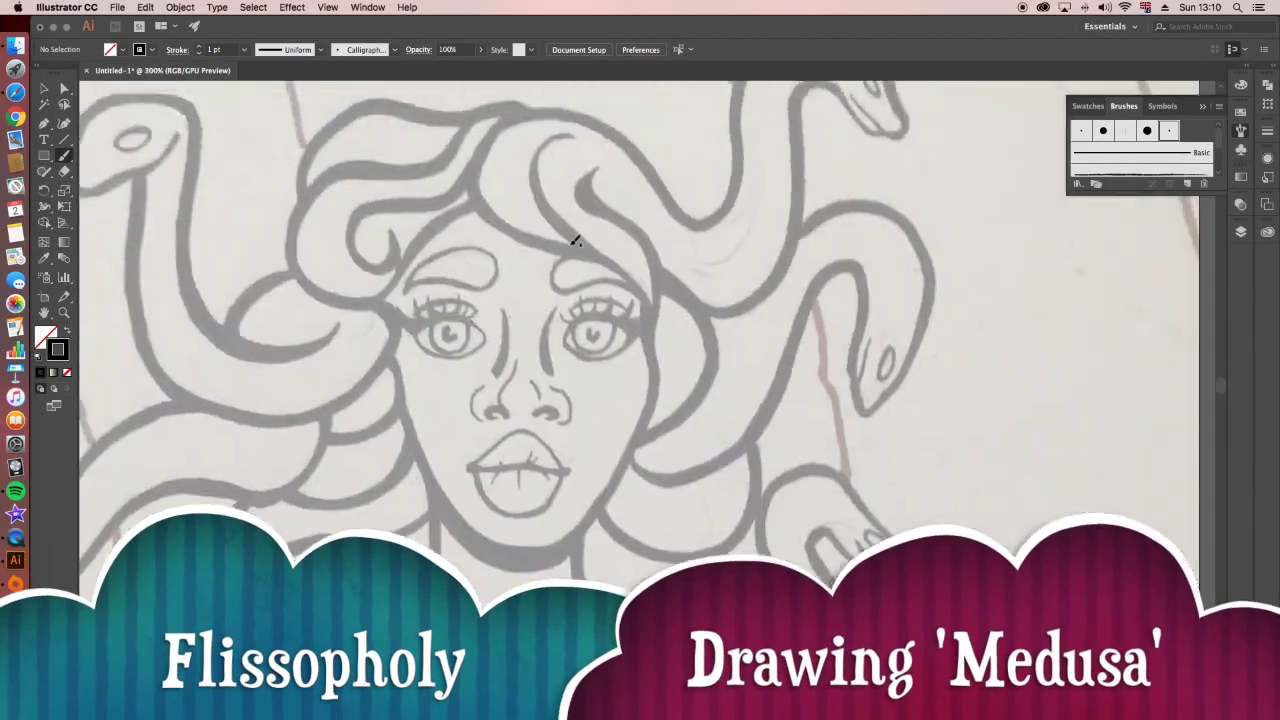
Trace the nose bridge and both nostril curves with two bold black calligraphic strokes.
drag(557, 306, 556, 382)
mouse_move(500, 308)
mouse_down()
mouse_move(500, 415)
mouse_move(555, 418)
mouse_up()
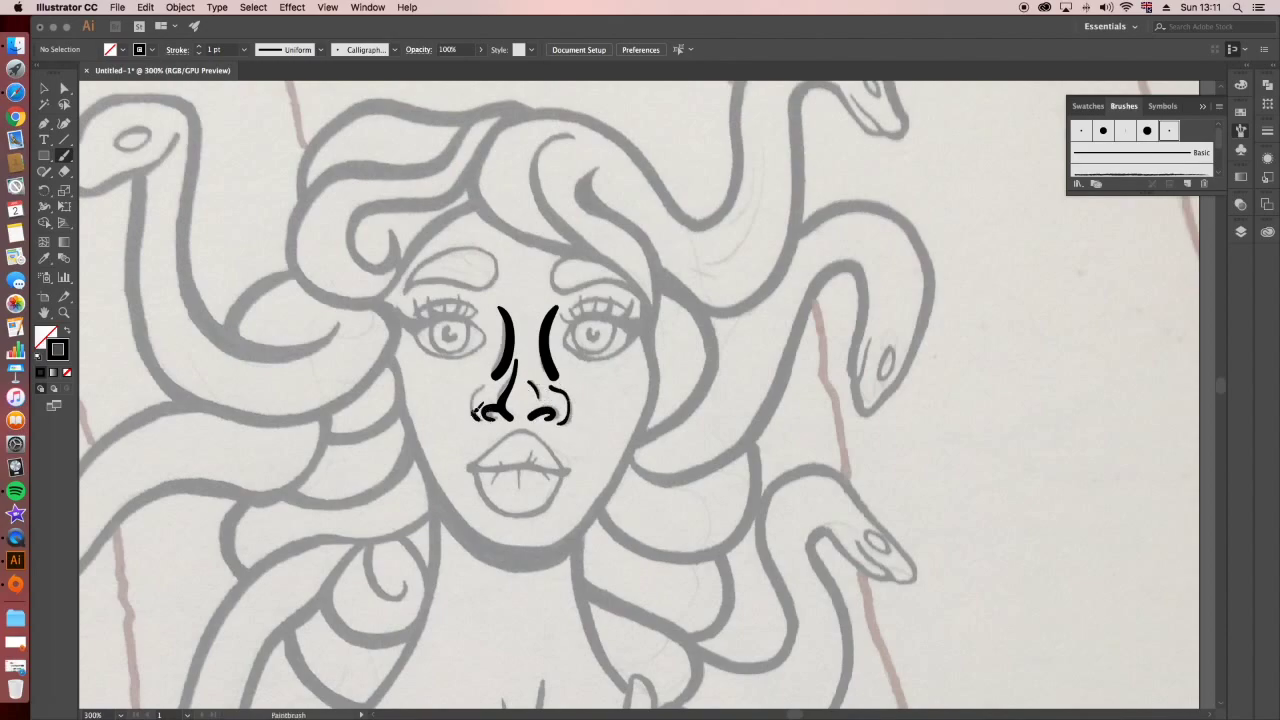
Ink the lips and lower lip curve, plus the right eye's upper lid and a lash.
mouse_move(468, 465)
mouse_down()
mouse_move(568, 468)
mouse_move(520, 432)
mouse_move(570, 466)
mouse_move(555, 486)
mouse_up()
mouse_move(468, 465)
mouse_down()
mouse_move(522, 466)
mouse_move(556, 494)
mouse_up()
drag(563, 342, 645, 322)
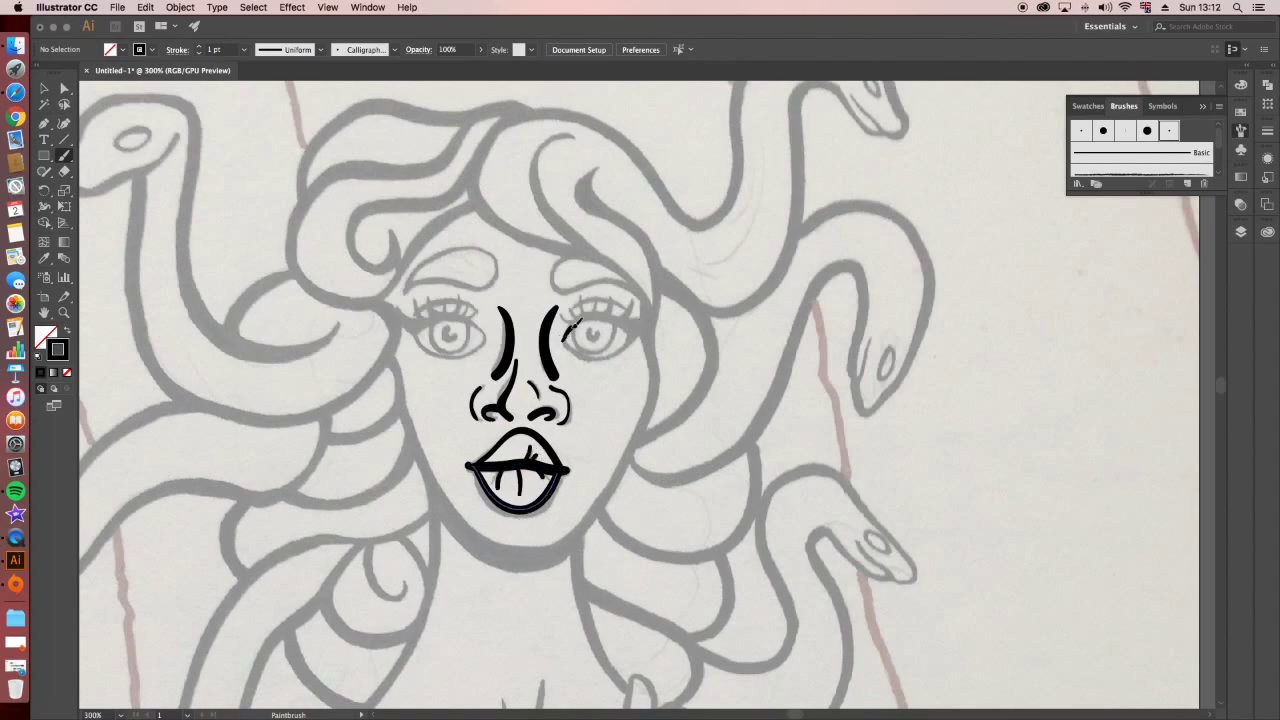
drag(612, 313, 603, 299)
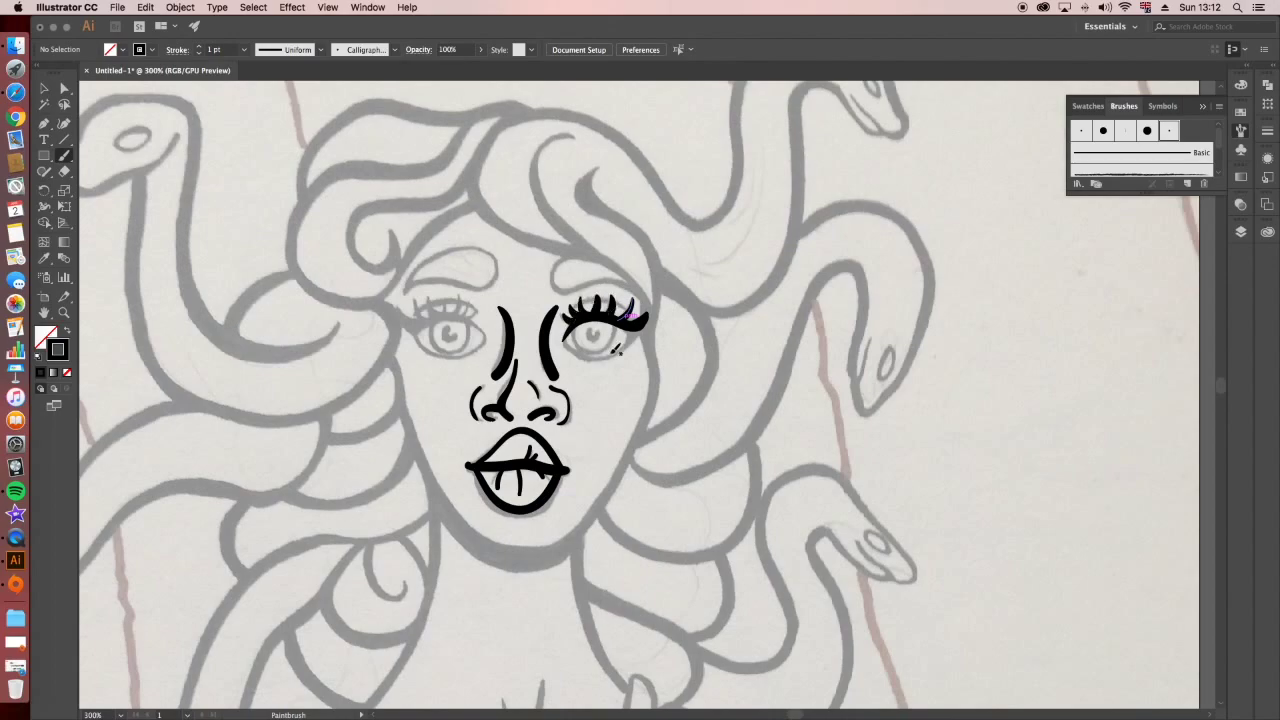
Redraw the right eye's lower lid after undoing rejected strokes, then ink its eyebrow.
key(ctrl+z)
drag(562, 336, 646, 340)
key(ctrl+z)
drag(563, 340, 637, 338)
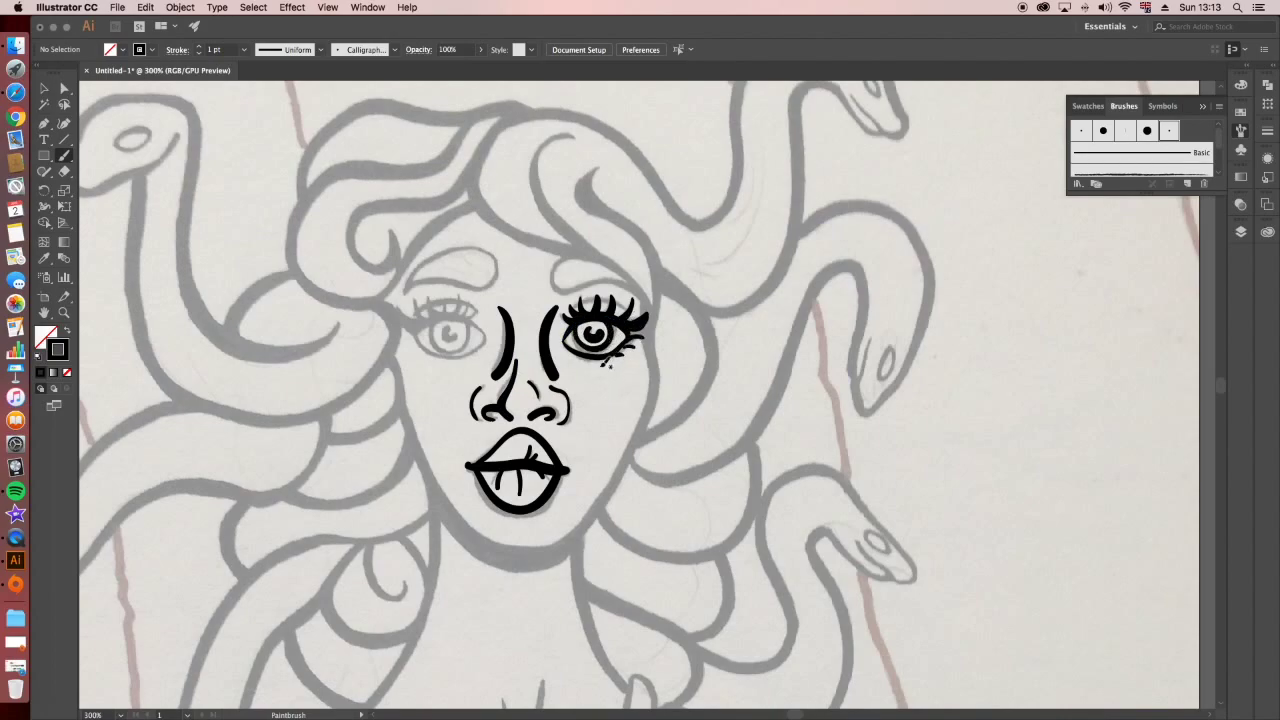
drag(552, 292, 654, 302)
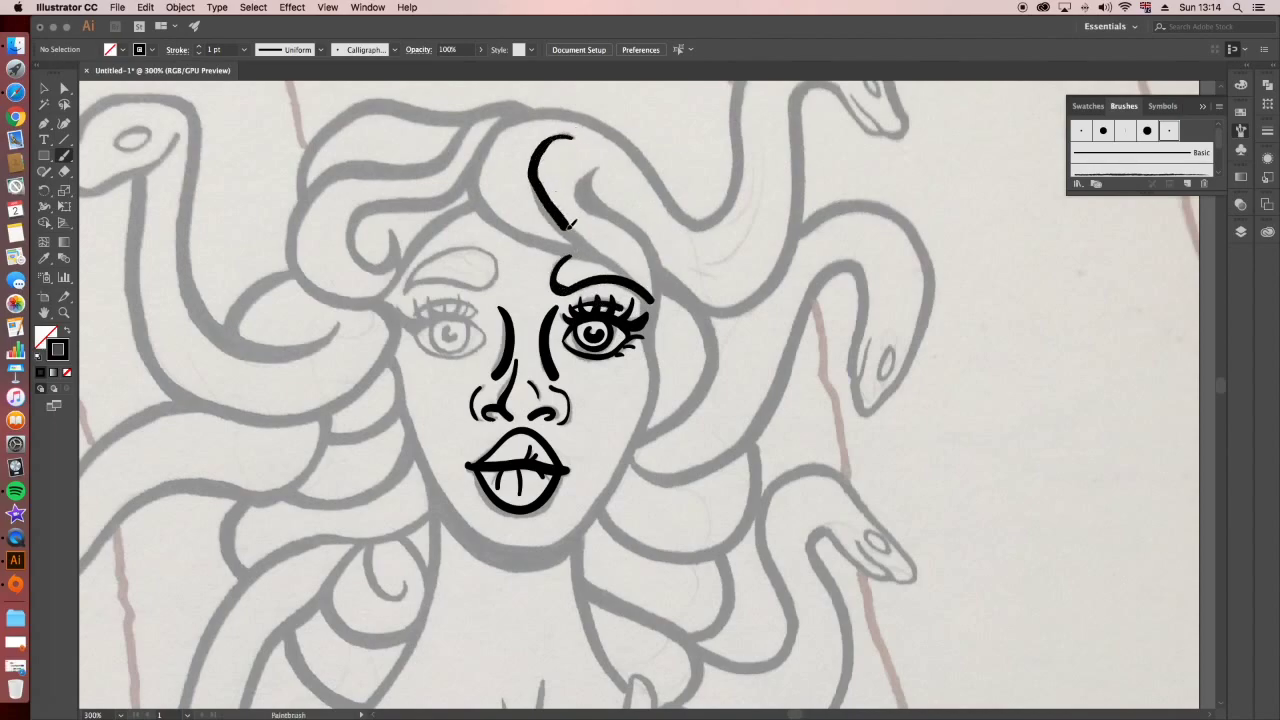
Ink a hair curl above the right brow, the right jawline, and the left eyebrow.
drag(575, 137, 660, 300)
drag(598, 170, 662, 302)
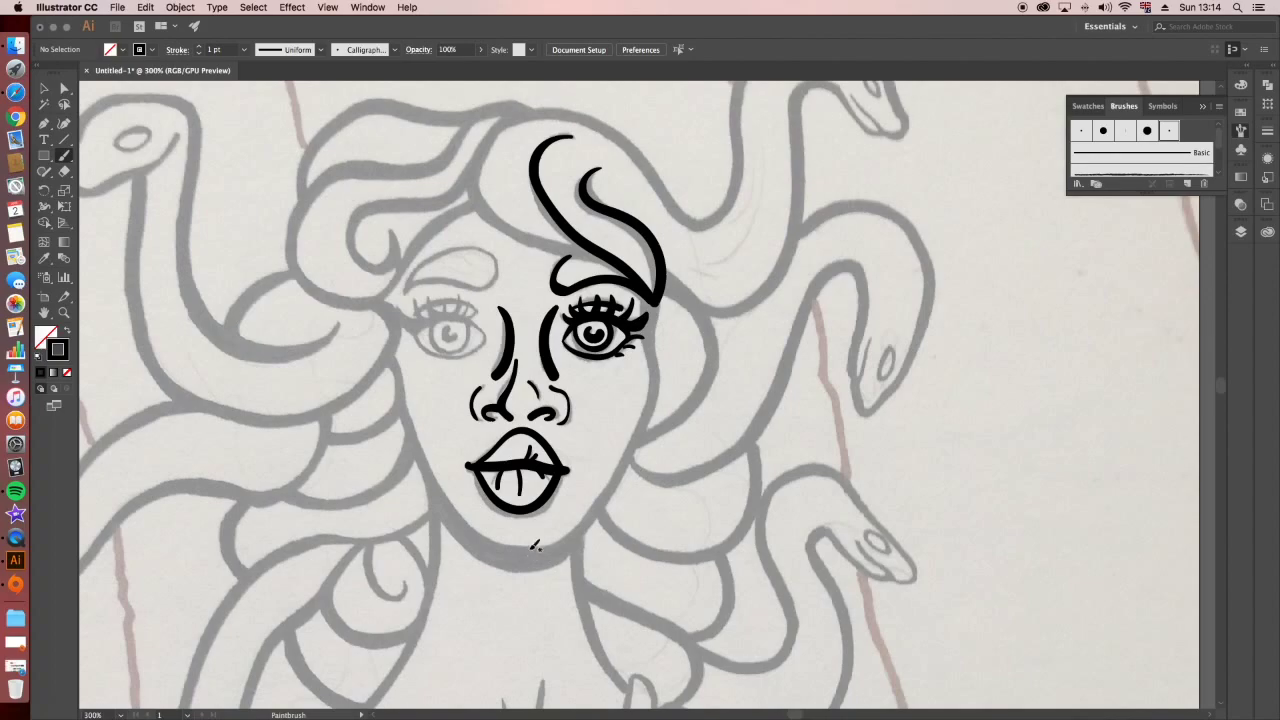
drag(532, 548, 660, 295)
key(v)
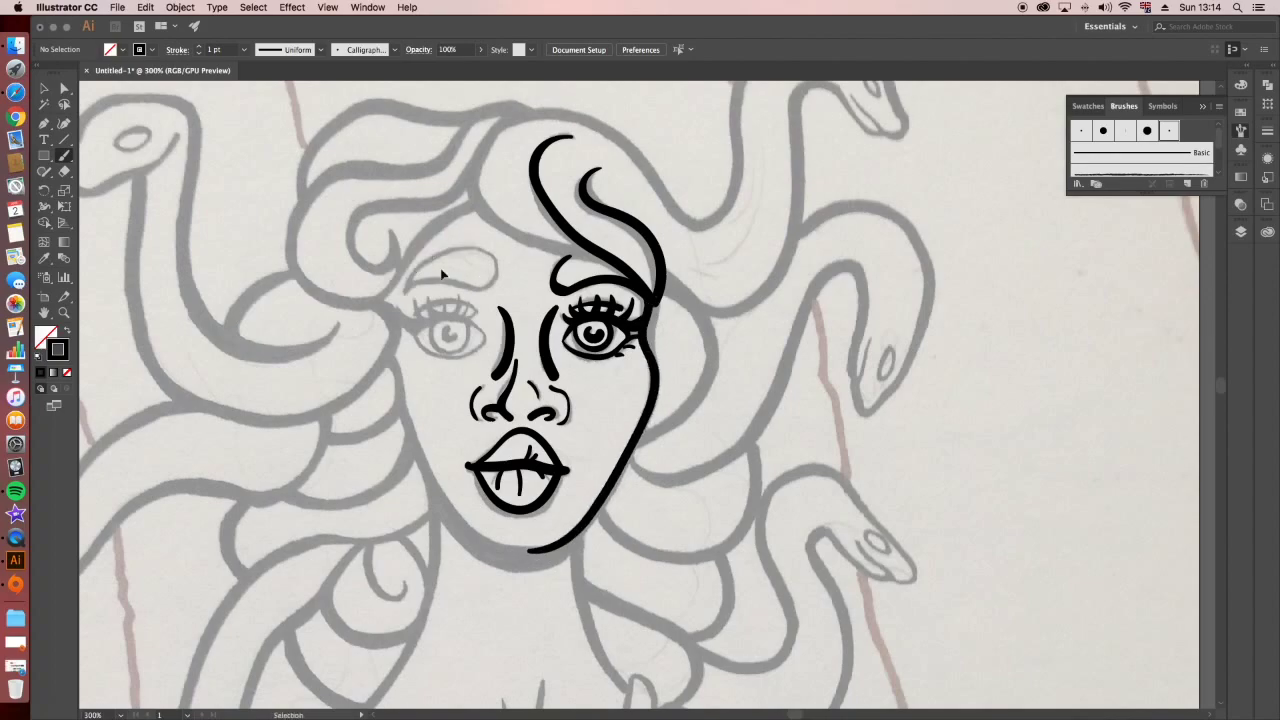
key(b)
drag(404, 292, 470, 292)
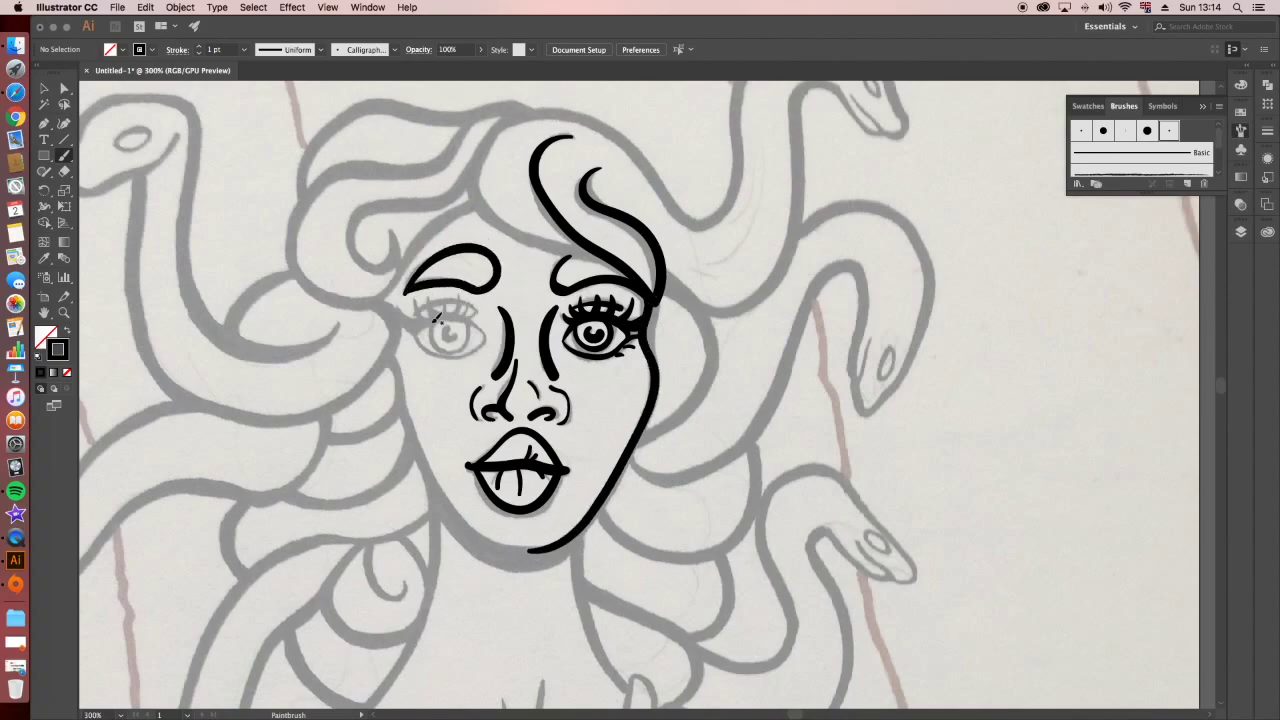
Ink the left eye's outer corner, lower lid and top of the iris.
key(v)
key(v)
drag(397, 308, 438, 315)
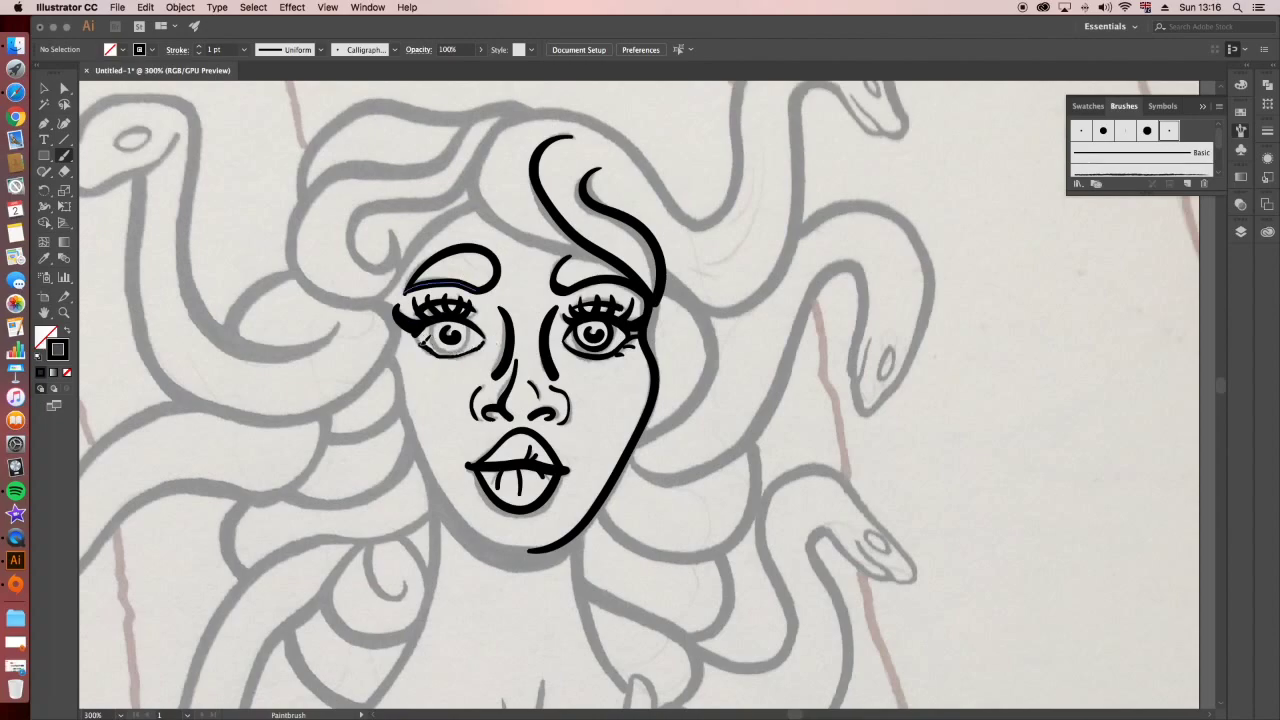
drag(486, 346, 408, 340)
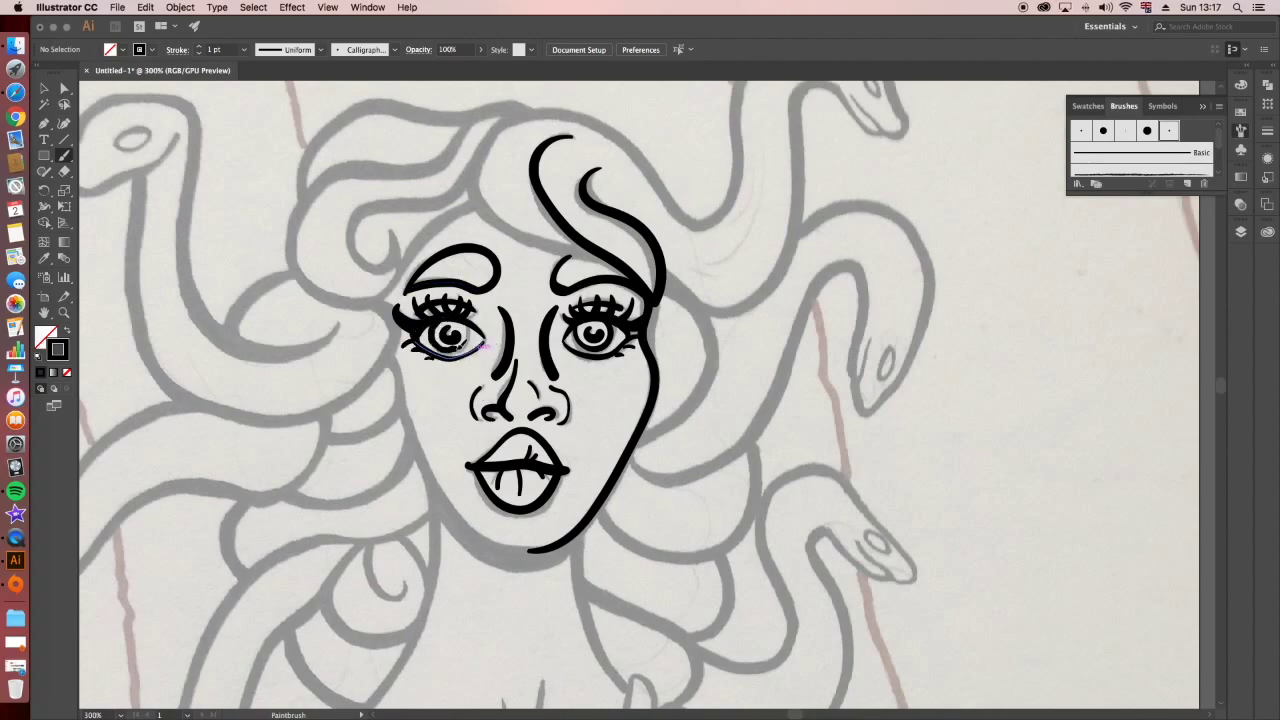
mouse_move(466, 328)
mouse_down()
mouse_move(436, 326)
mouse_move(320, 436)
mouse_up()
Ink a left hair curl, the left face outline, the chin shadow and a short top hair stroke.
drag(410, 412, 283, 488)
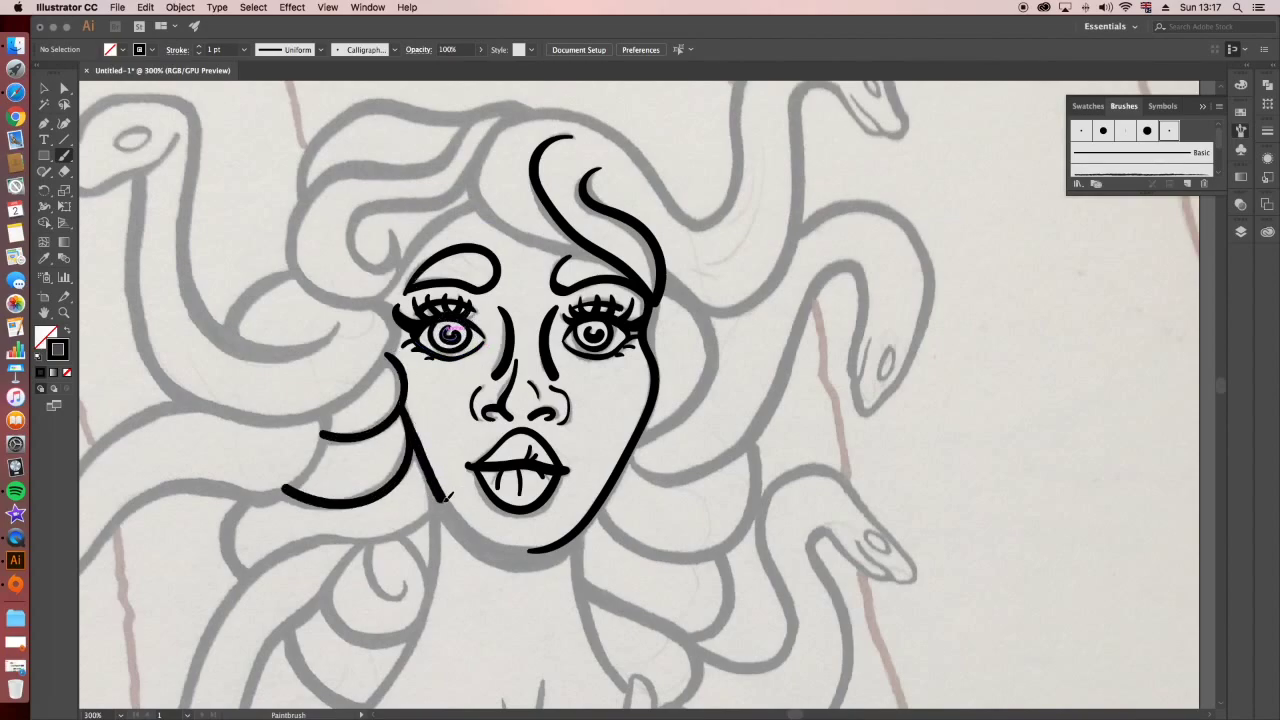
drag(404, 390, 565, 550)
drag(434, 512, 466, 530)
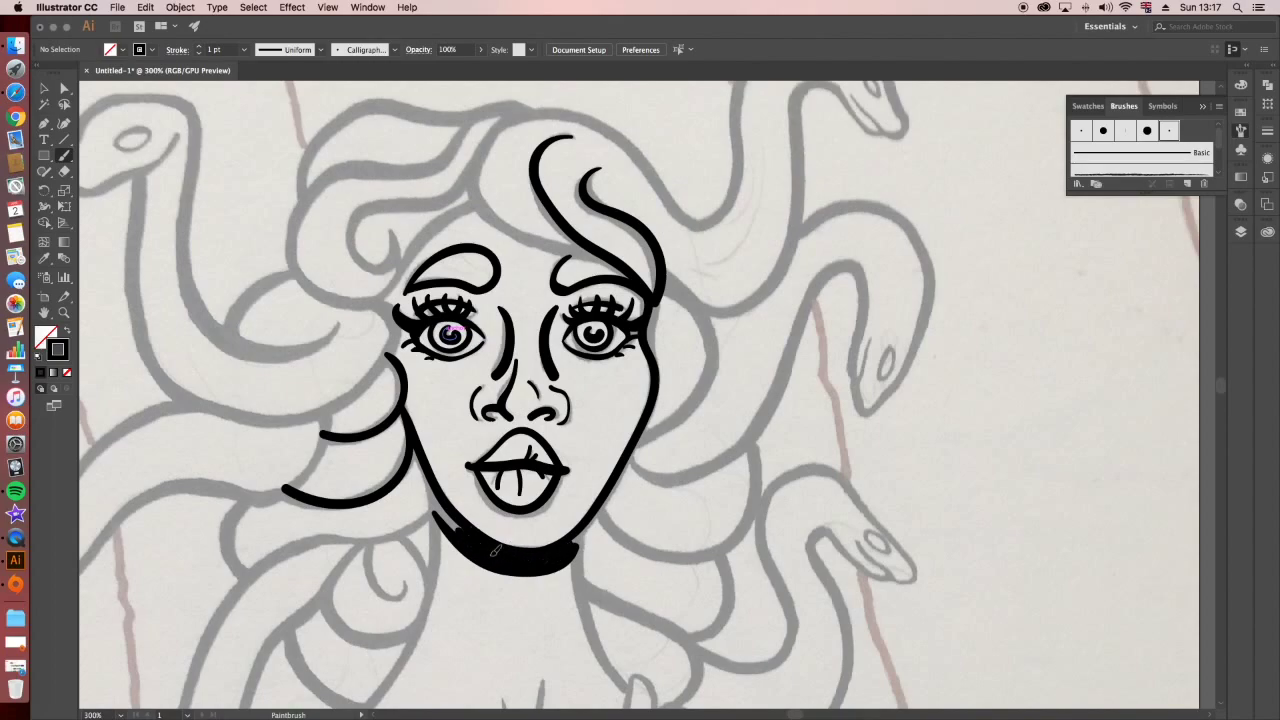
drag(531, 108, 610, 250)
key(ctrl+z)
mouse_move(535, 112)
mouse_down()
mouse_move(483, 157)
mouse_move(614, 262)
mouse_up()
scroll(608, 290, up, 5)
scroll(608, 290, right, 5)
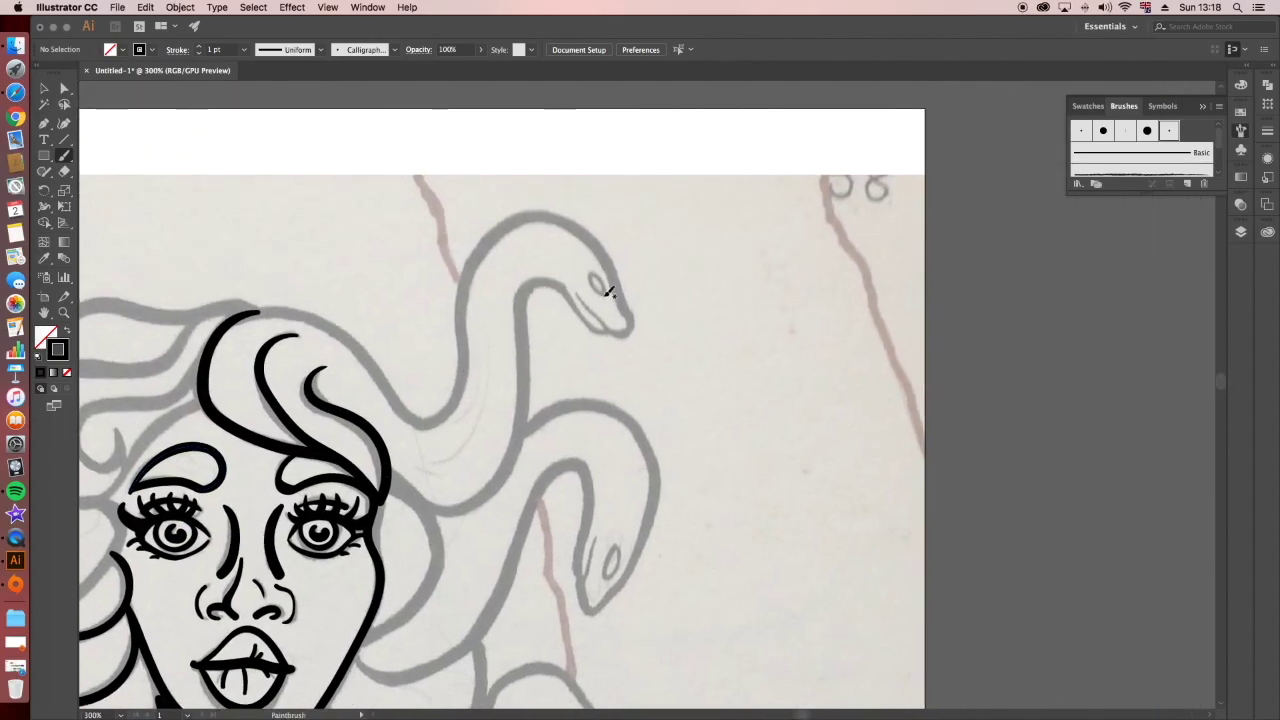
Trace the first right-side snake's body, jaw line and eye.
drag(634, 316, 254, 312)
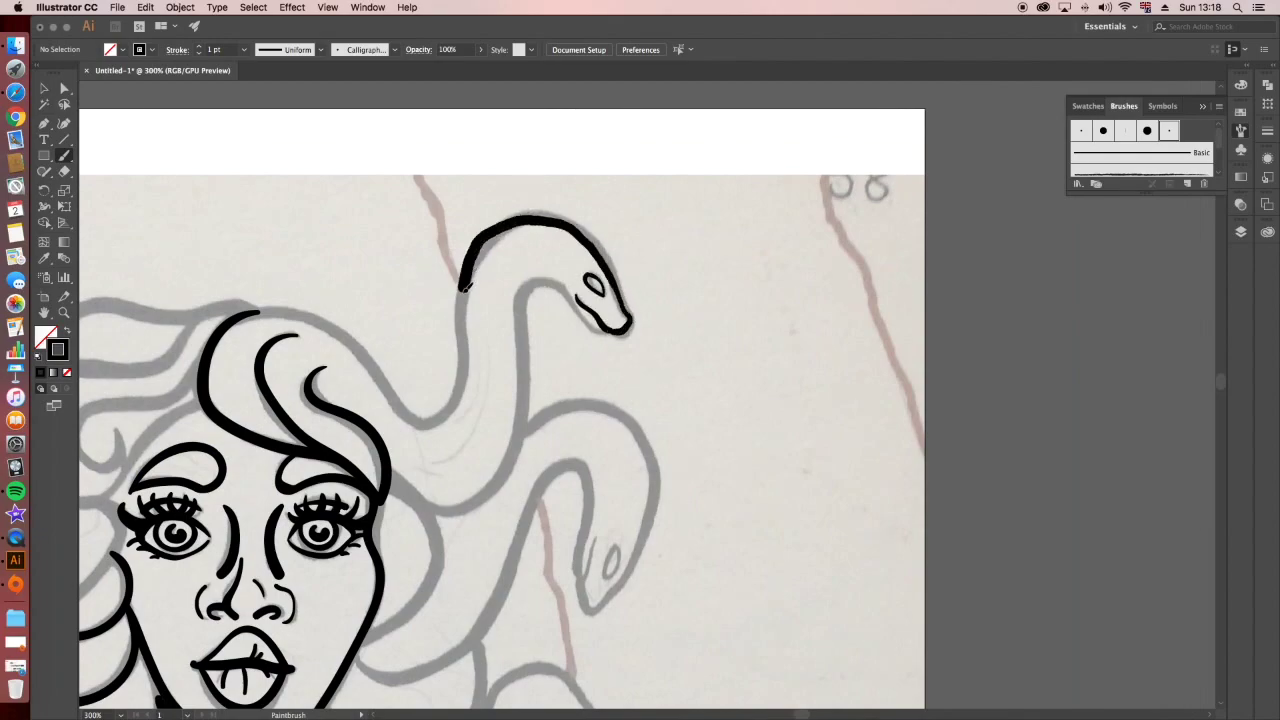
mouse_move(600, 328)
mouse_down()
mouse_move(522, 284)
mouse_move(428, 510)
mouse_up()
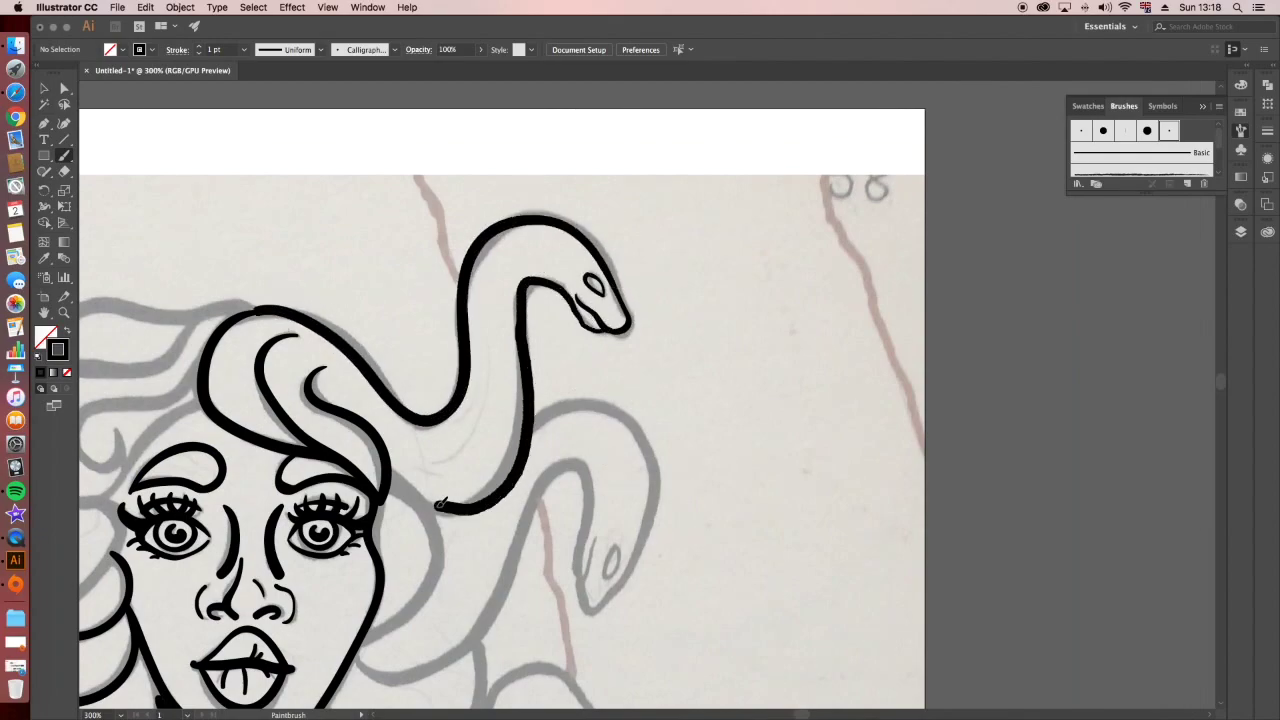
scroll(428, 510, down, 5)
drag(440, 340, 358, 482)
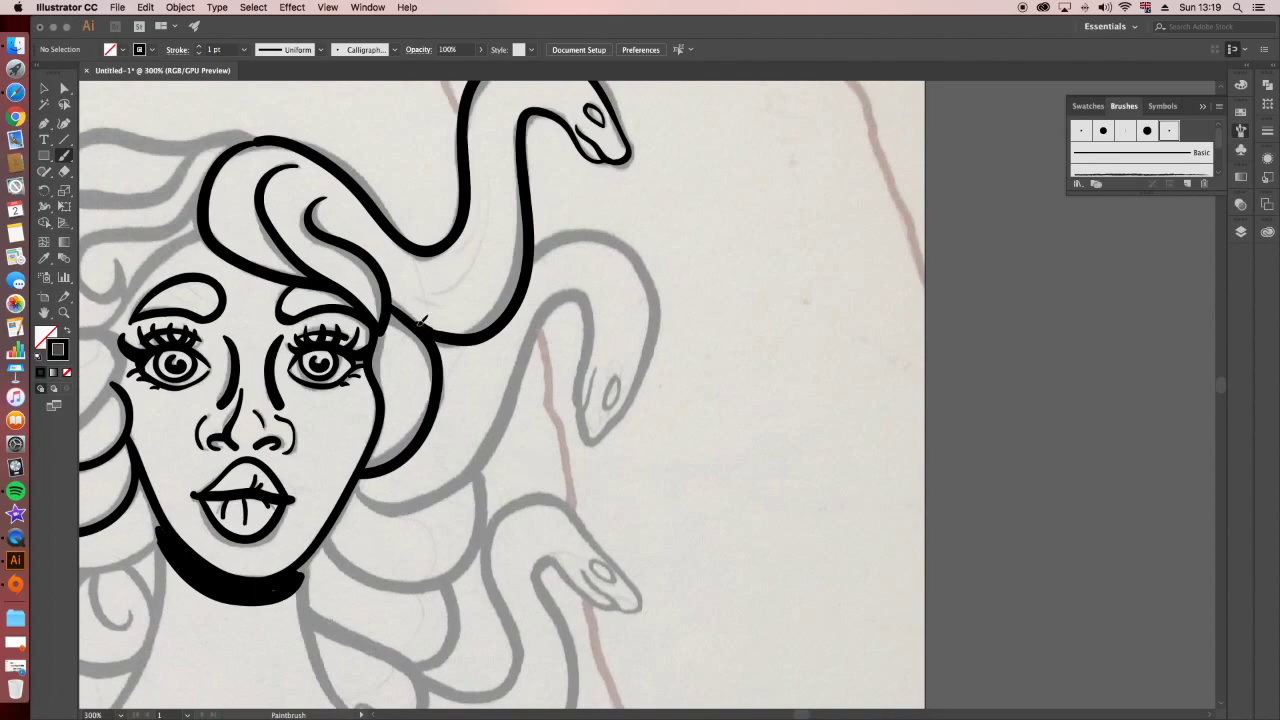
drag(421, 322, 418, 321)
mouse_move(613, 379)
mouse_down()
mouse_move(615, 425)
mouse_move(649, 280)
mouse_move(537, 245)
mouse_up()
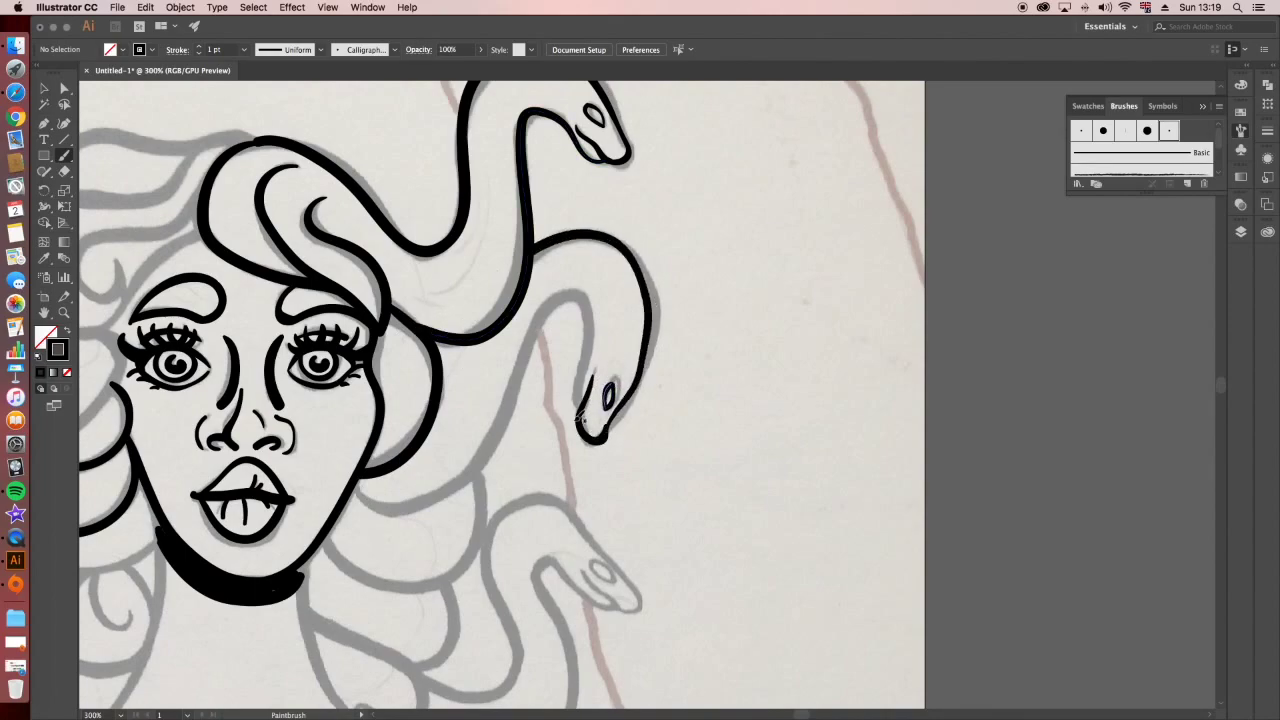
Ink the second snake's head and neck, Medusa's neck line, and begin the left hair snake.
drag(571, 418, 583, 294)
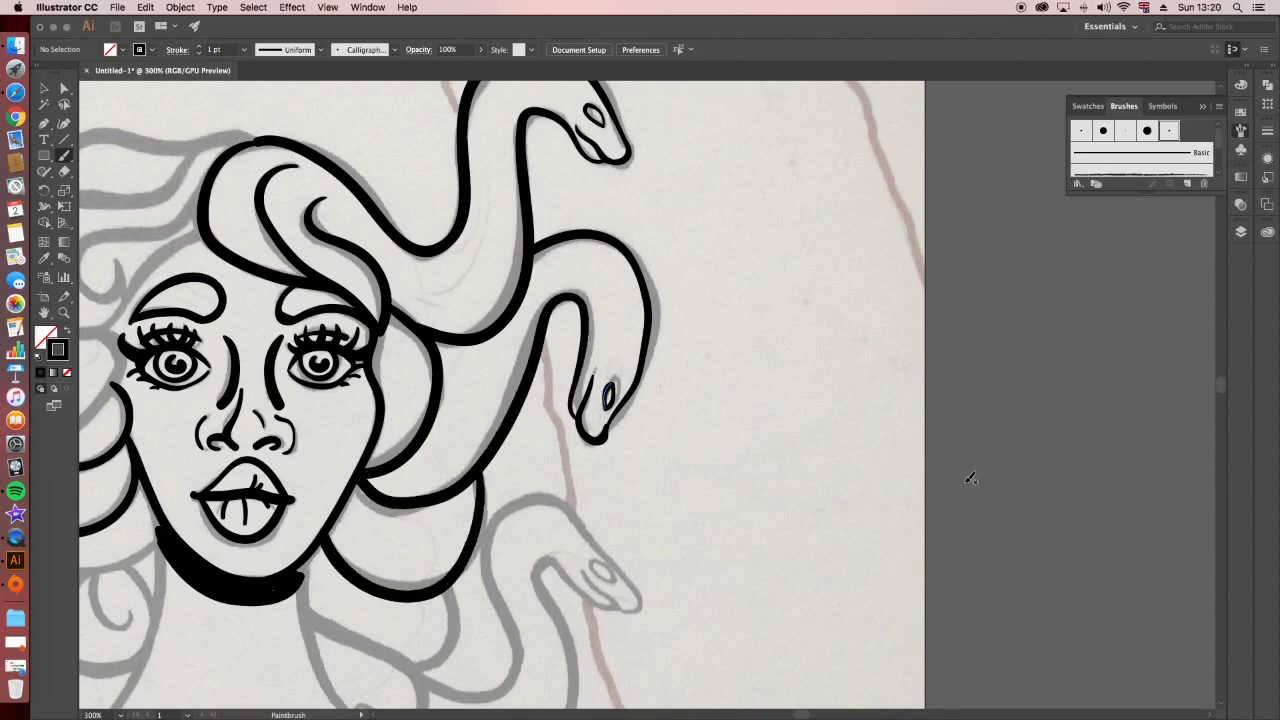
scroll(510, 522, down, 5)
scroll(510, 522, left, 4)
drag(510, 522, 458, 392)
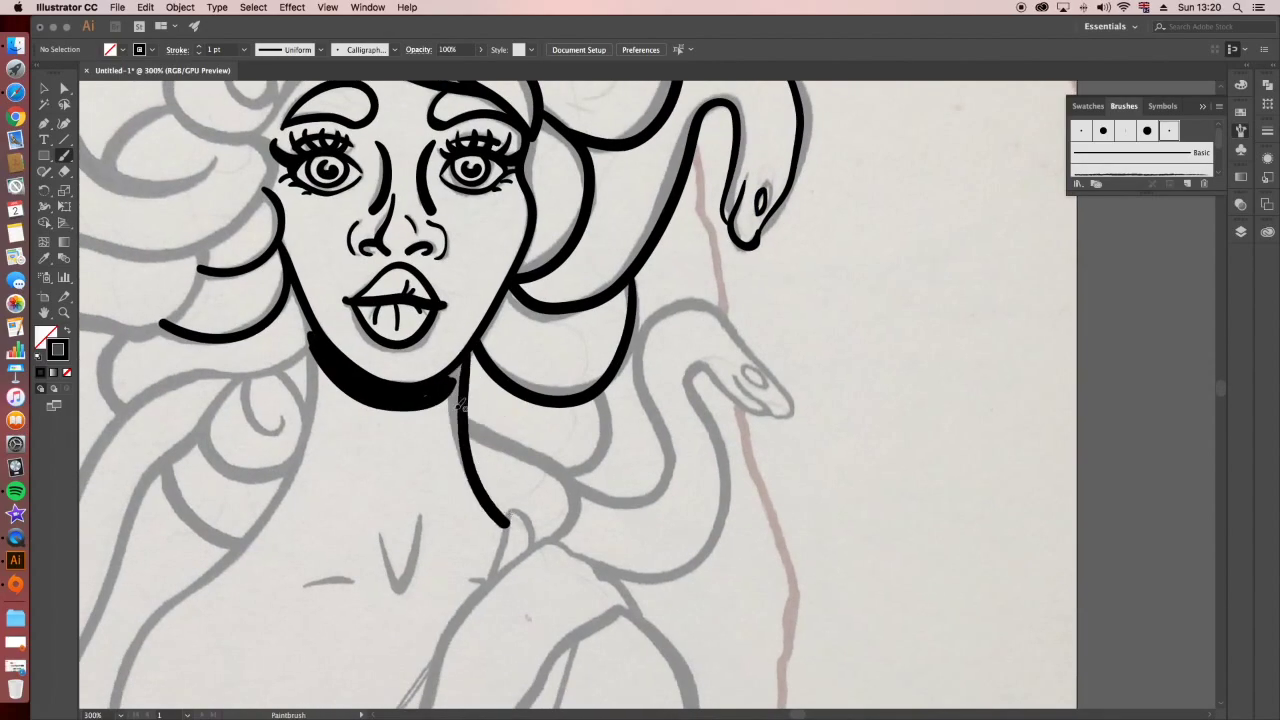
mouse_move(766, 404)
mouse_down()
mouse_move(790, 398)
mouse_move(576, 470)
mouse_up()
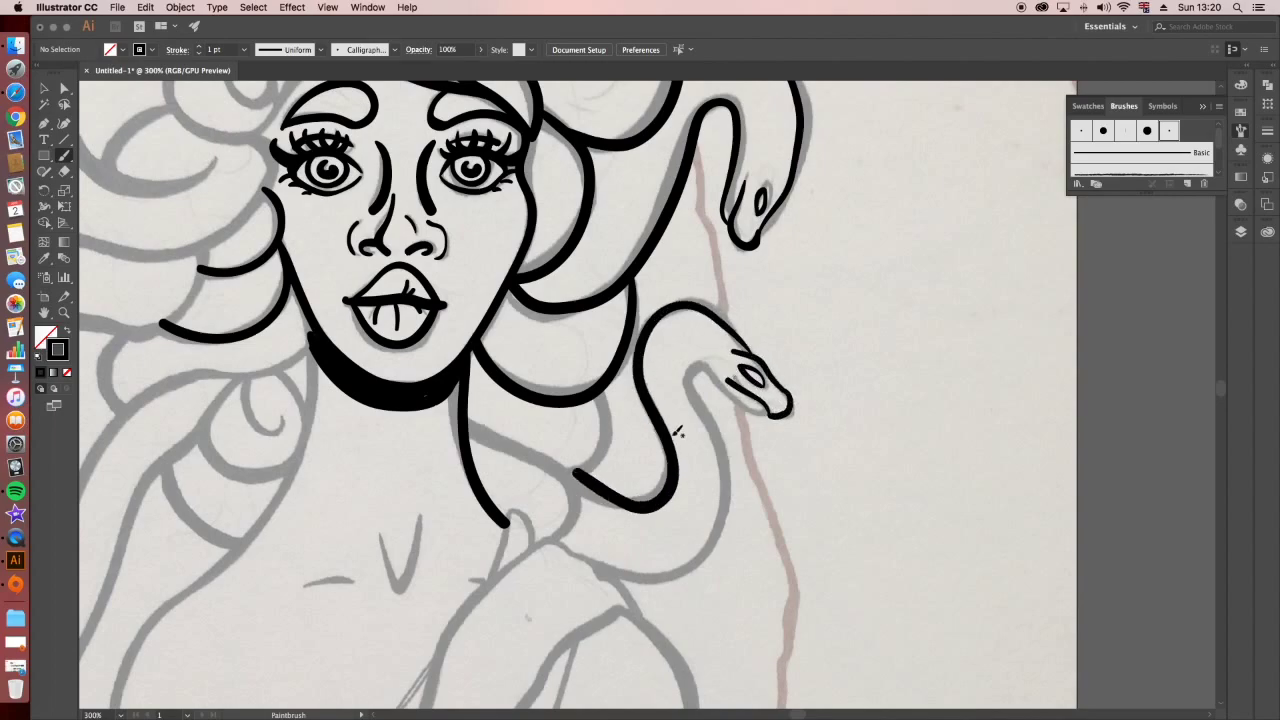
drag(686, 368, 616, 588)
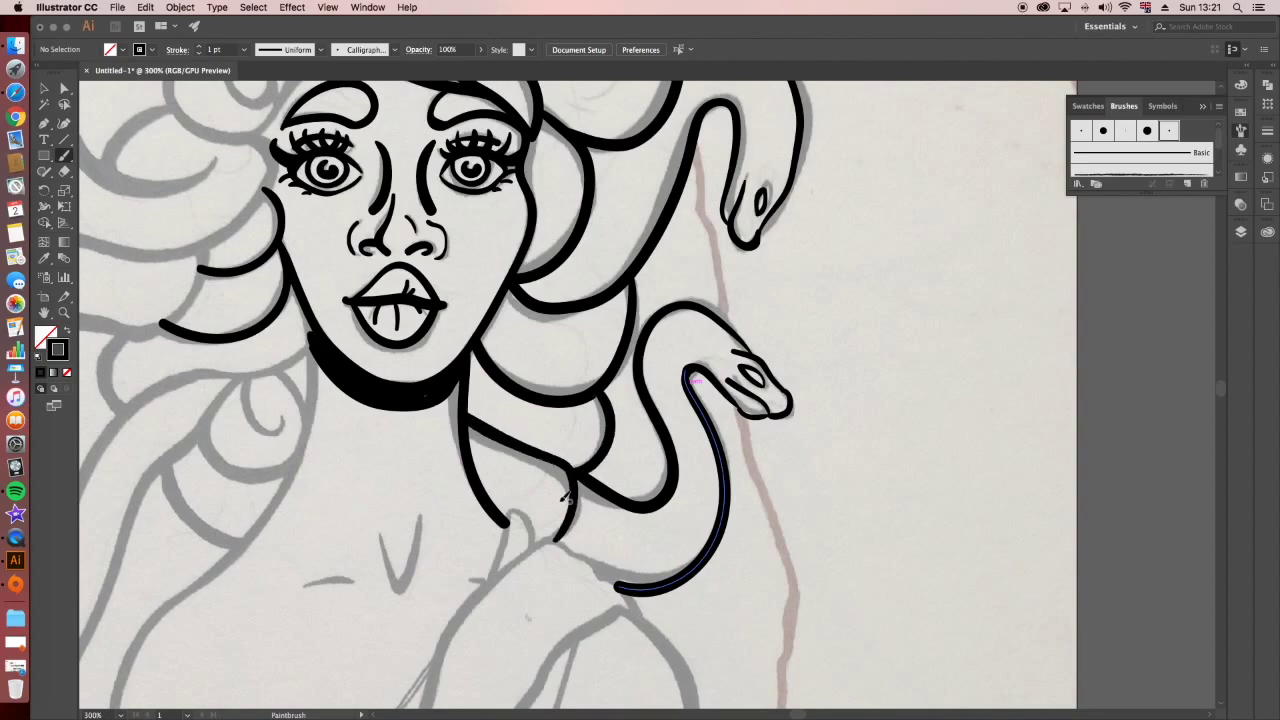
drag(220, 277, 555, 487)
drag(520, 242, 697, 157)
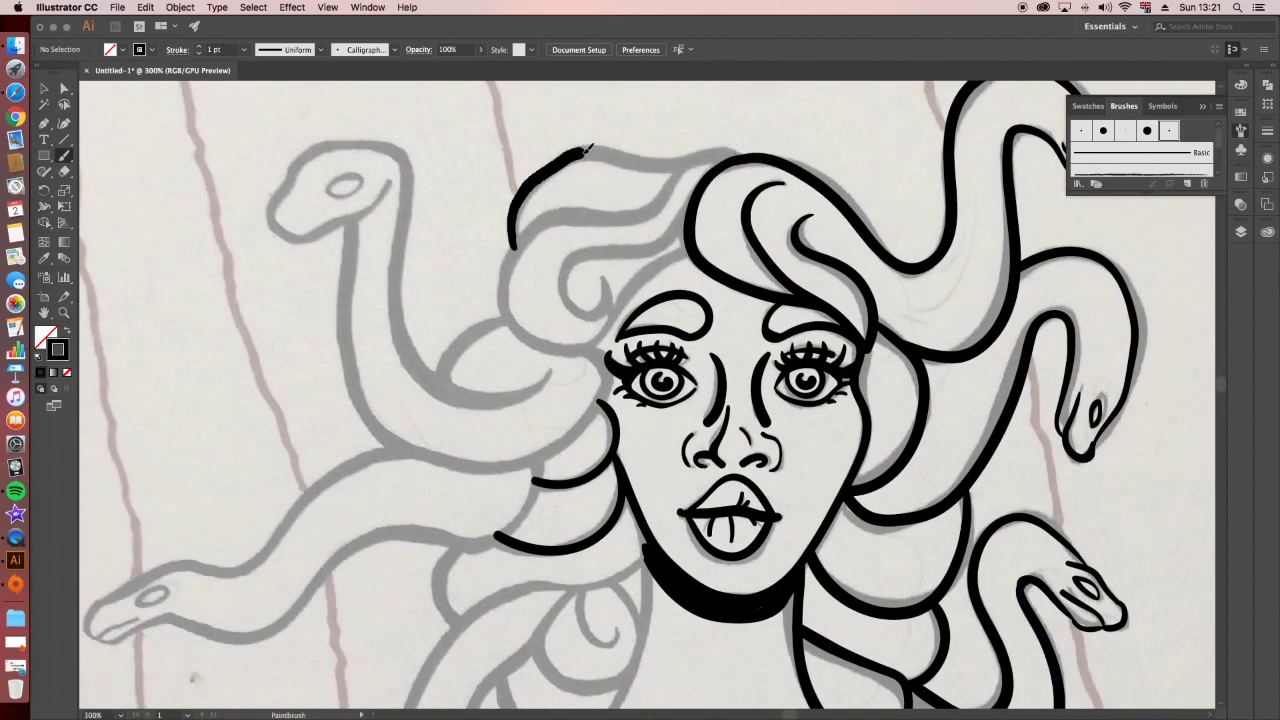
Redraw the hair-snake stroke as a loop and ink the curls beside the left temple.
drag(600, 280, 692, 148)
key(ctrl+z)
mouse_move(602, 278)
mouse_down()
mouse_move(500, 290)
mouse_move(680, 172)
mouse_move(740, 155)
mouse_up()
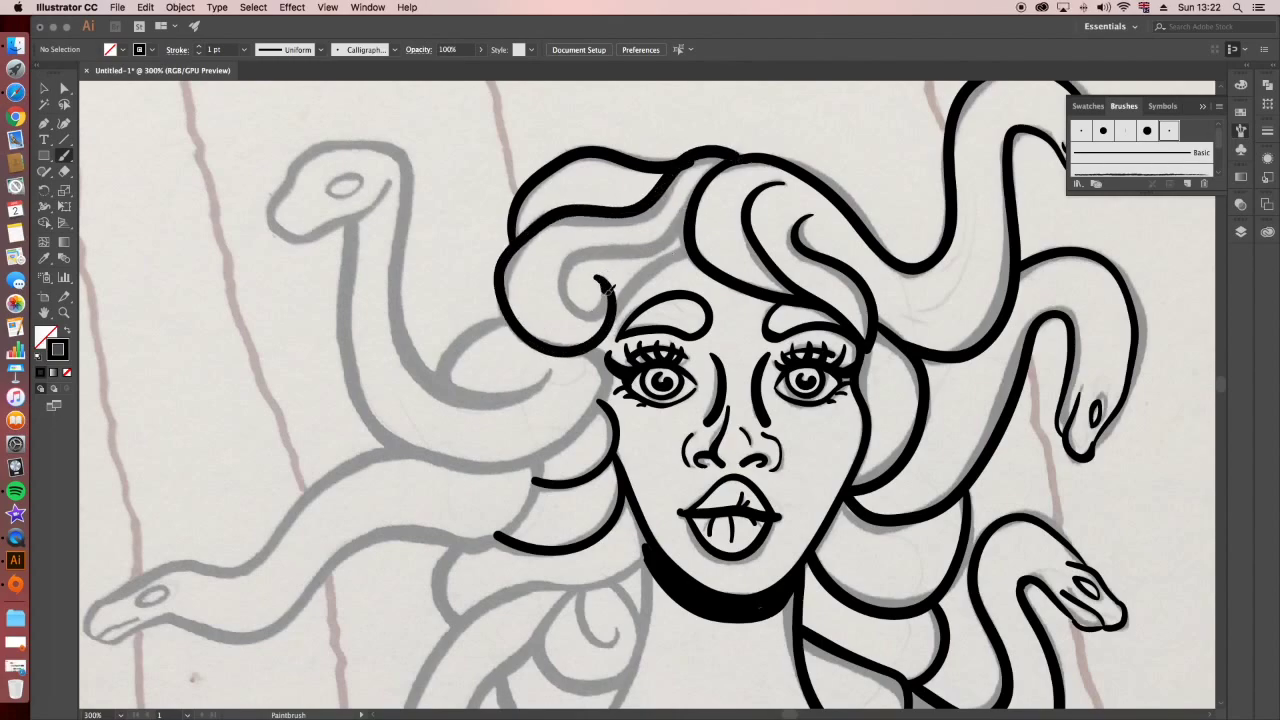
drag(605, 282, 705, 178)
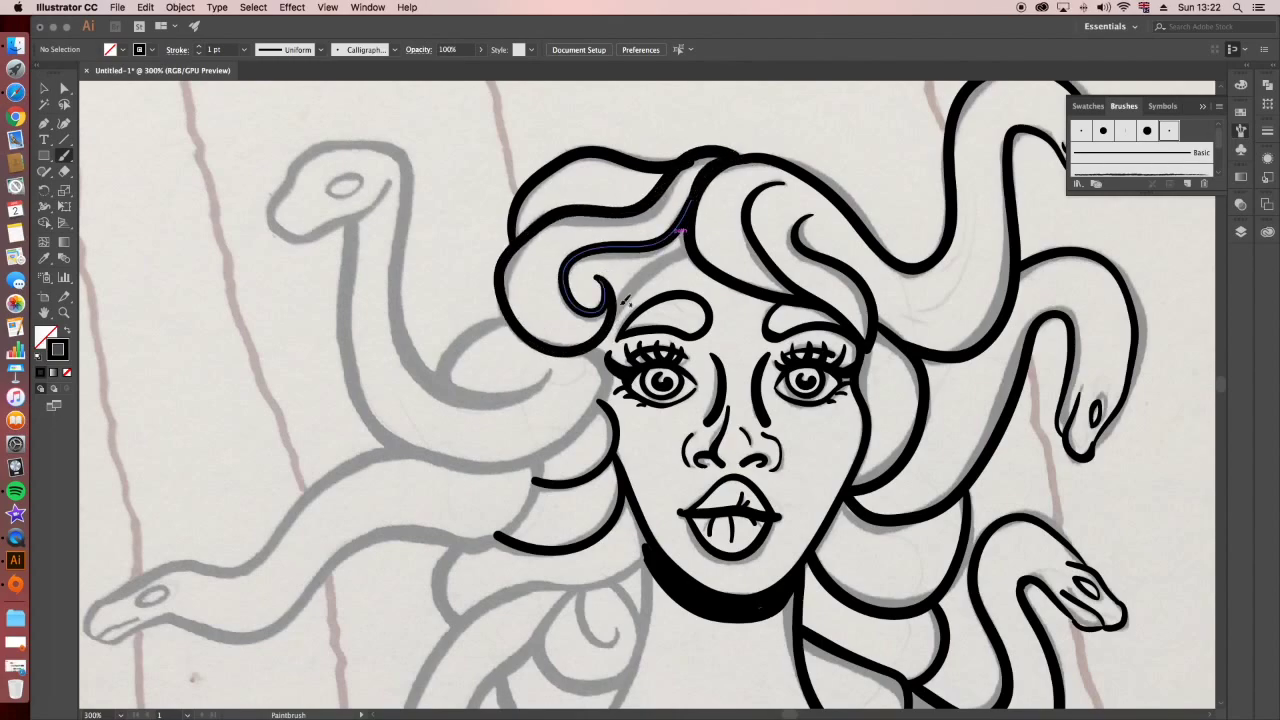
drag(620, 305, 690, 253)
Trace the left snake's body, lower jaw, head top and neck outline.
mouse_move(605, 342)
mouse_down()
mouse_move(425, 470)
mouse_move(353, 216)
mouse_up()
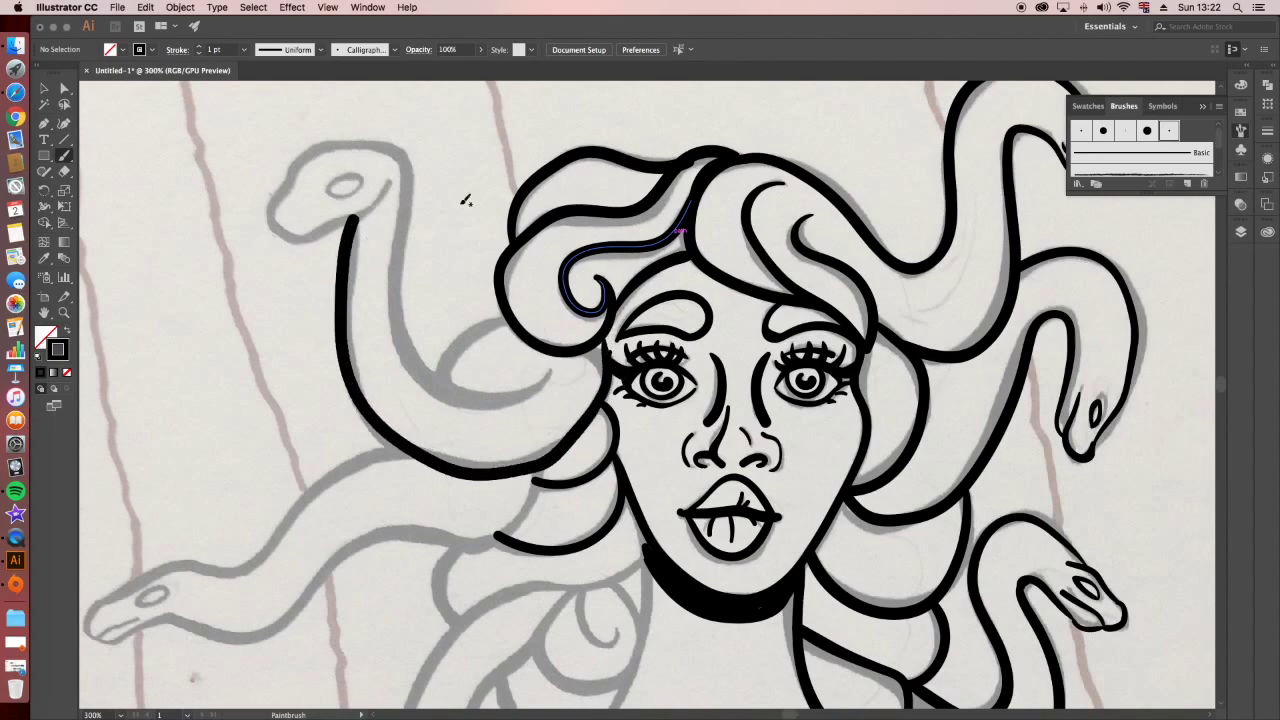
drag(472, 476, 613, 366)
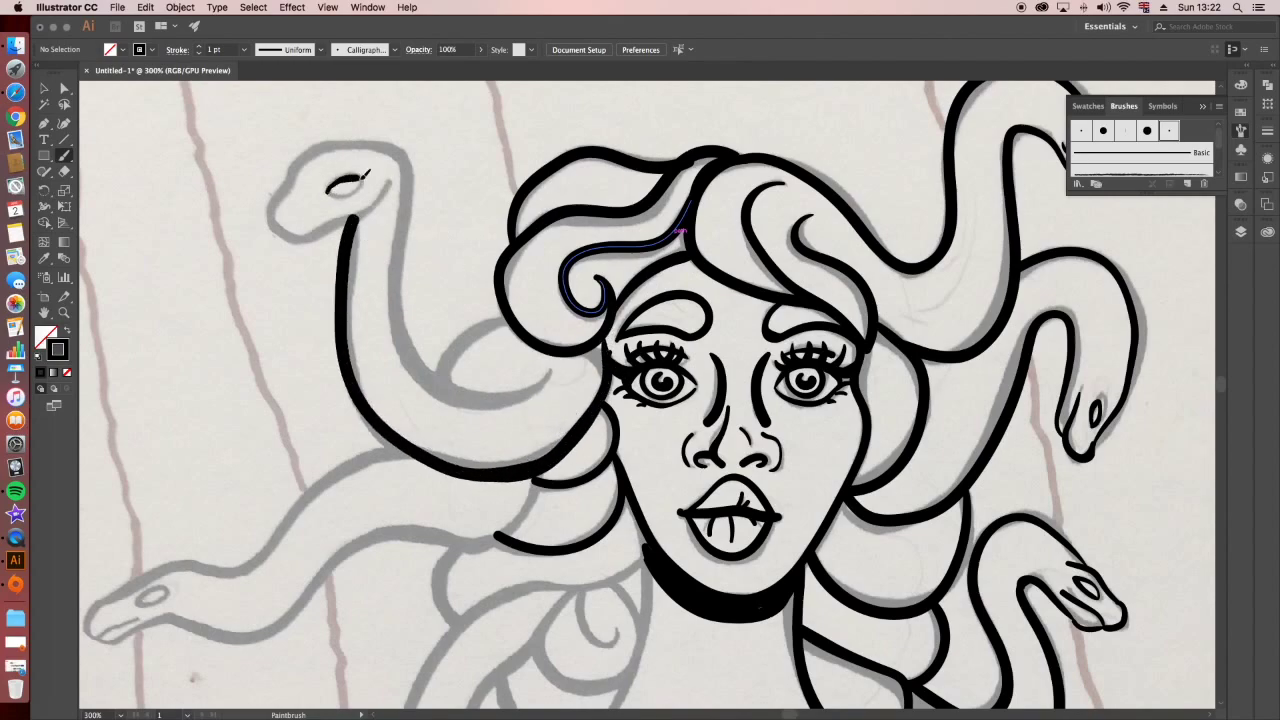
drag(268, 224, 357, 214)
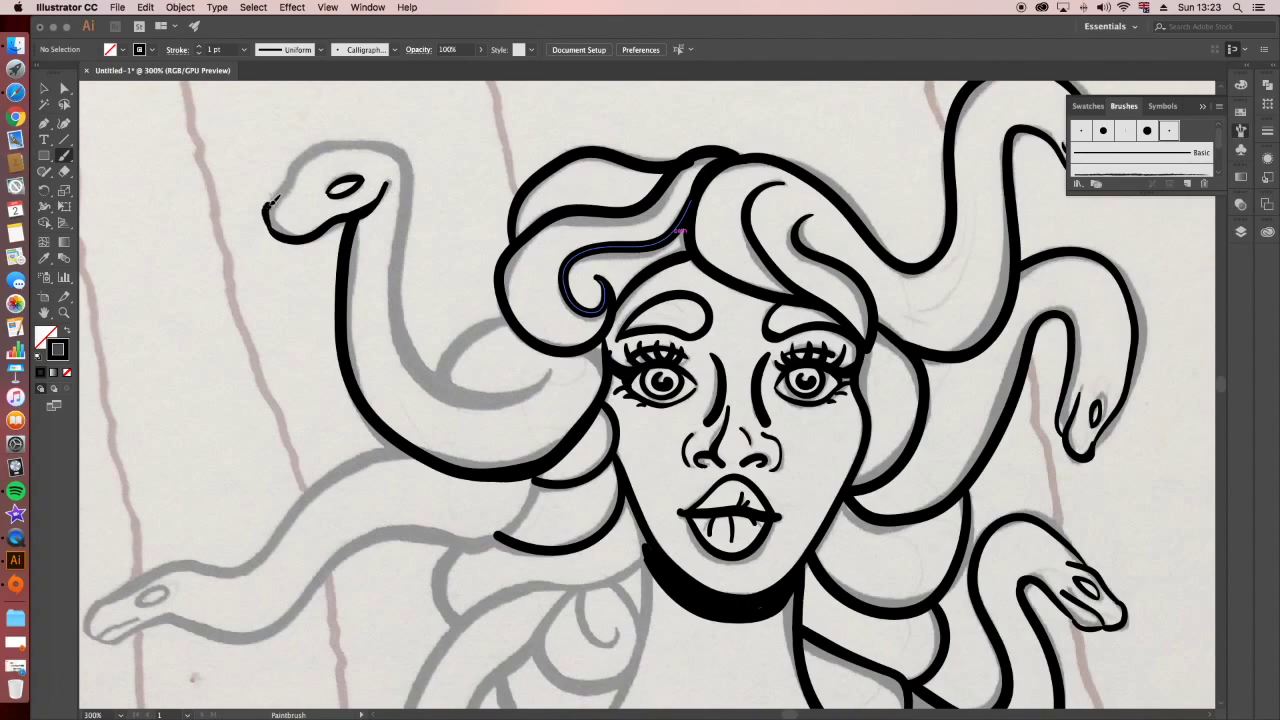
drag(269, 205, 440, 385)
drag(548, 376, 440, 385)
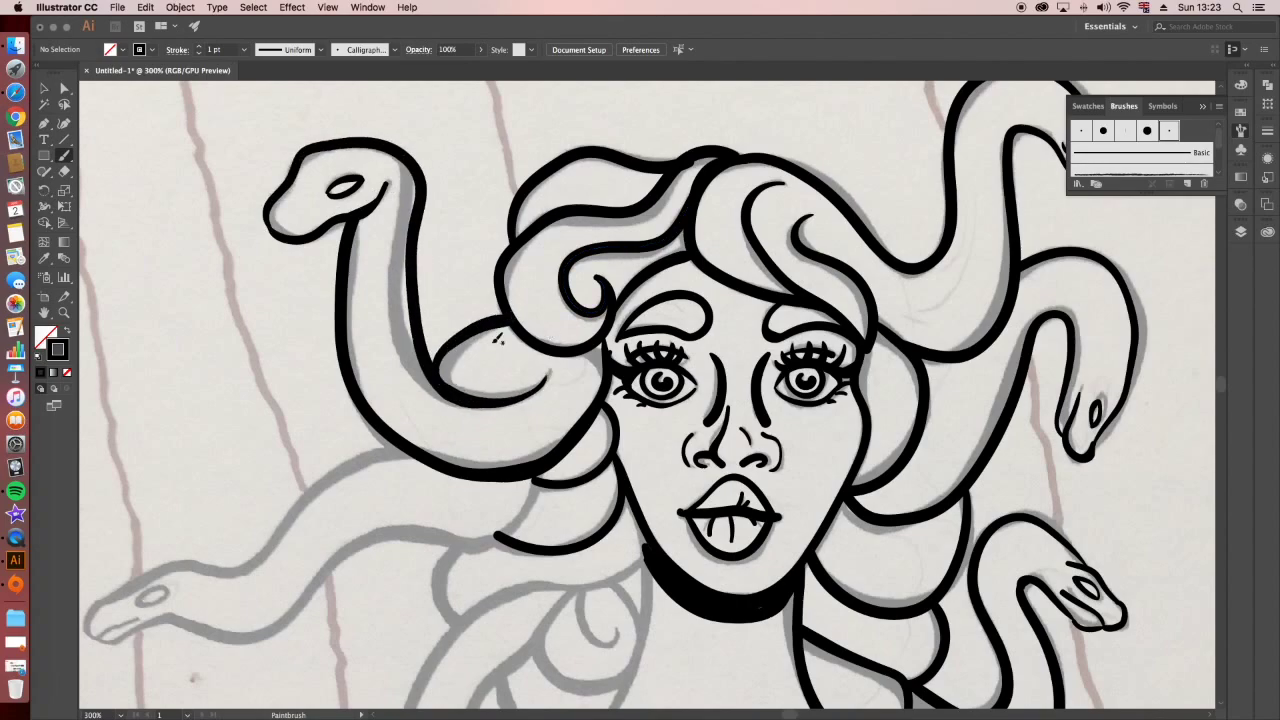
Outline the lower-left snake's head, jaw and neck, plus the C-shaped curls below the chin.
drag(506, 334, 623, 79)
drag(203, 378, 310, 310)
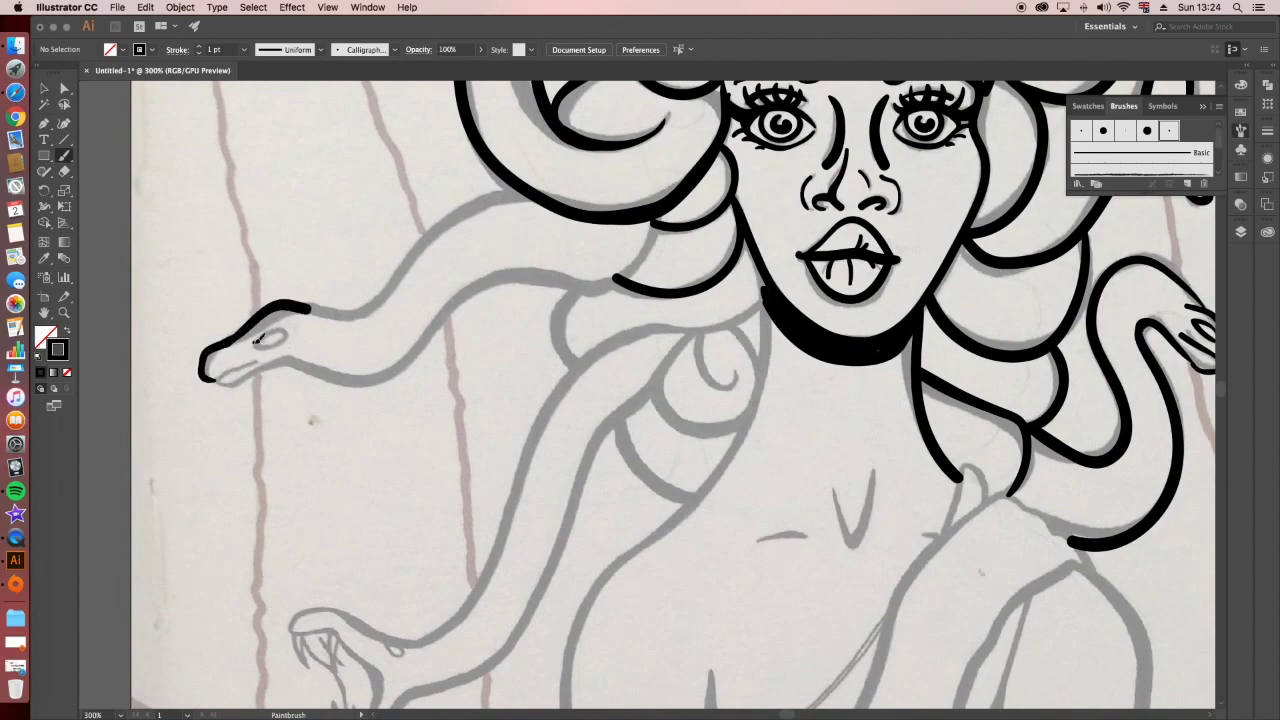
drag(222, 378, 650, 235)
mouse_move(310, 310)
mouse_down()
mouse_move(500, 188)
mouse_move(338, 310)
mouse_up()
super+click(313, 307)
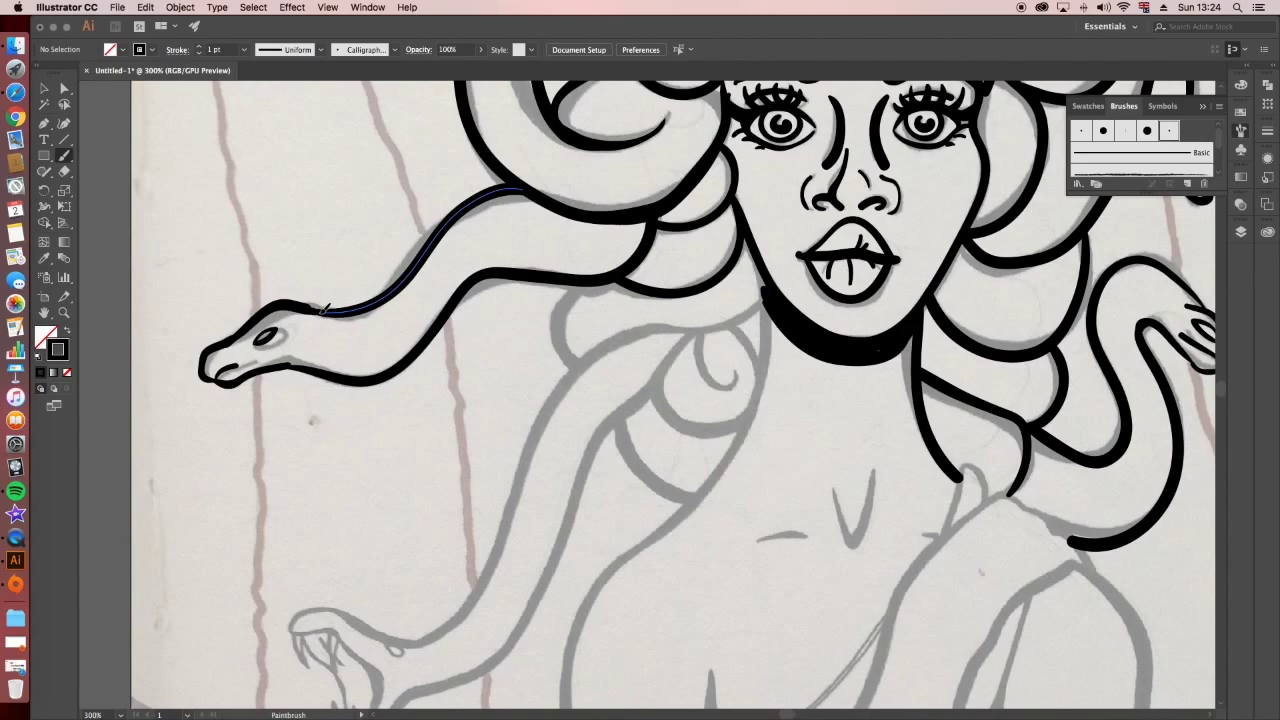
mouse_move(570, 288)
mouse_down()
mouse_move(556, 326)
mouse_move(585, 366)
mouse_up()
mouse_move(705, 333)
mouse_down()
mouse_move(737, 376)
mouse_move(662, 372)
mouse_move(755, 400)
mouse_move(762, 330)
mouse_move(585, 365)
mouse_up()
Ink the fanged lower snake's head, lower jaw and neck up to the hair.
scroll(523, 457, down, 3)
scroll(523, 457, left, 2)
mouse_move(389, 486)
mouse_down()
mouse_move(457, 503)
mouse_move(462, 585)
mouse_up()
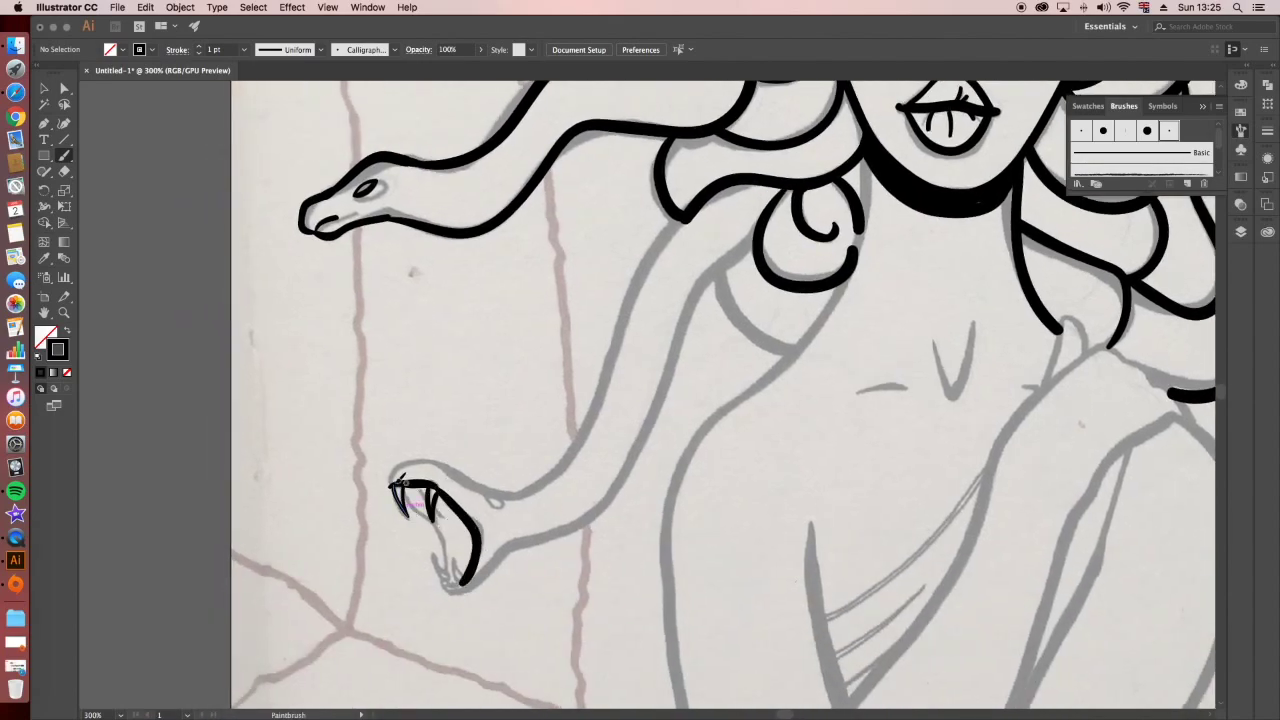
mouse_move(452, 560)
mouse_down()
mouse_move(421, 503)
mouse_move(489, 490)
mouse_move(686, 220)
mouse_up()
key(super+z)
mouse_move(490, 500)
mouse_down()
mouse_move(684, 218)
mouse_move(489, 577)
mouse_up()
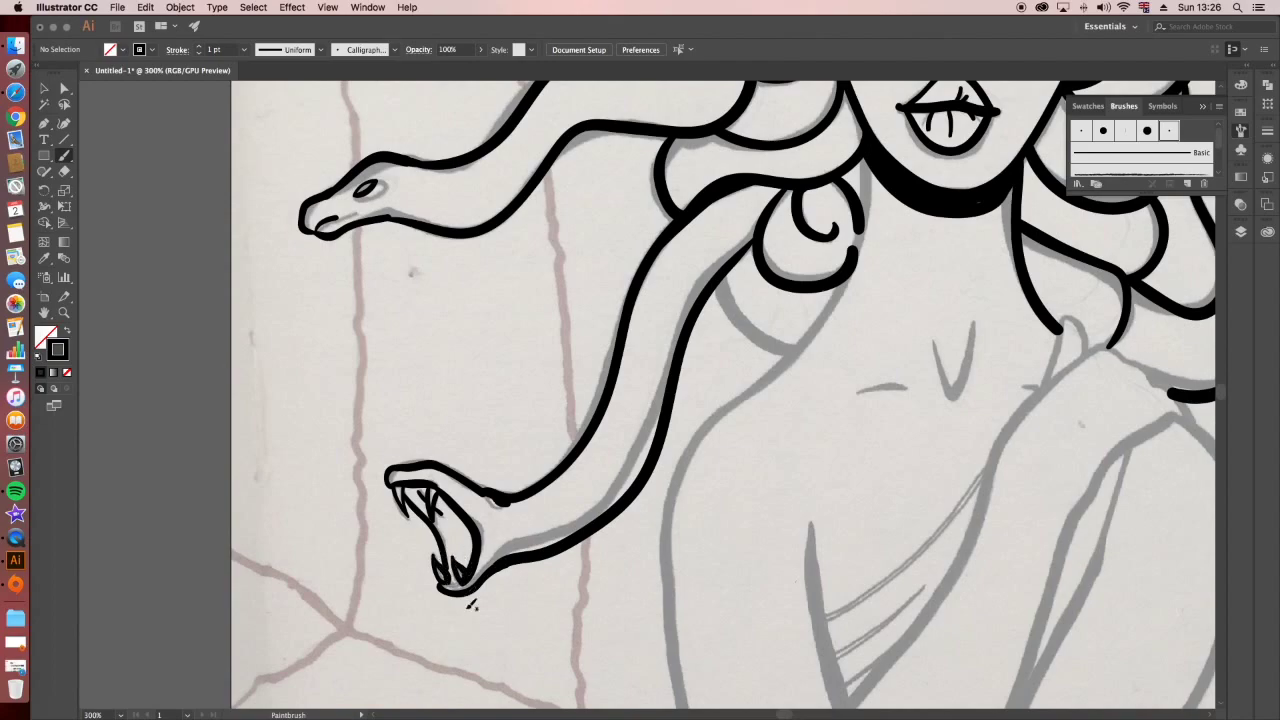
Ink the nearby hair curl, the V-shaped collarbone mark, and a long line up the arm.
drag(717, 305, 805, 350)
drag(720, 409, 857, 243)
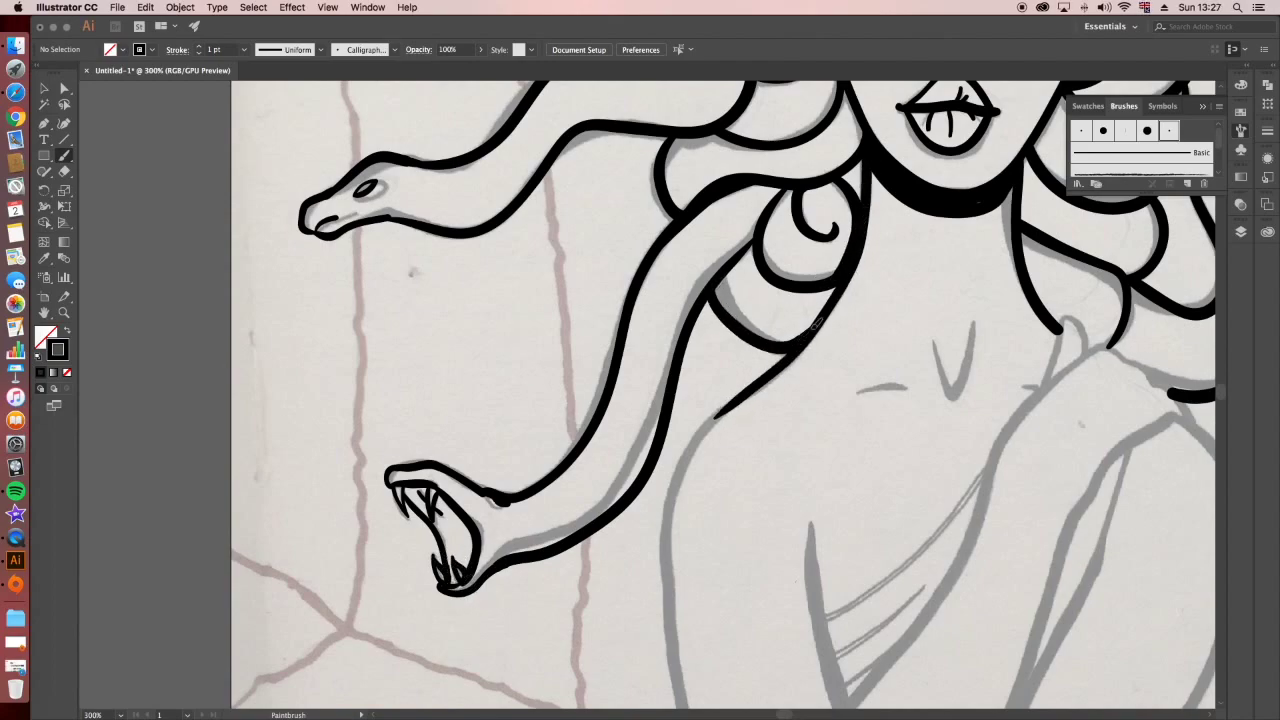
drag(934, 340, 972, 343)
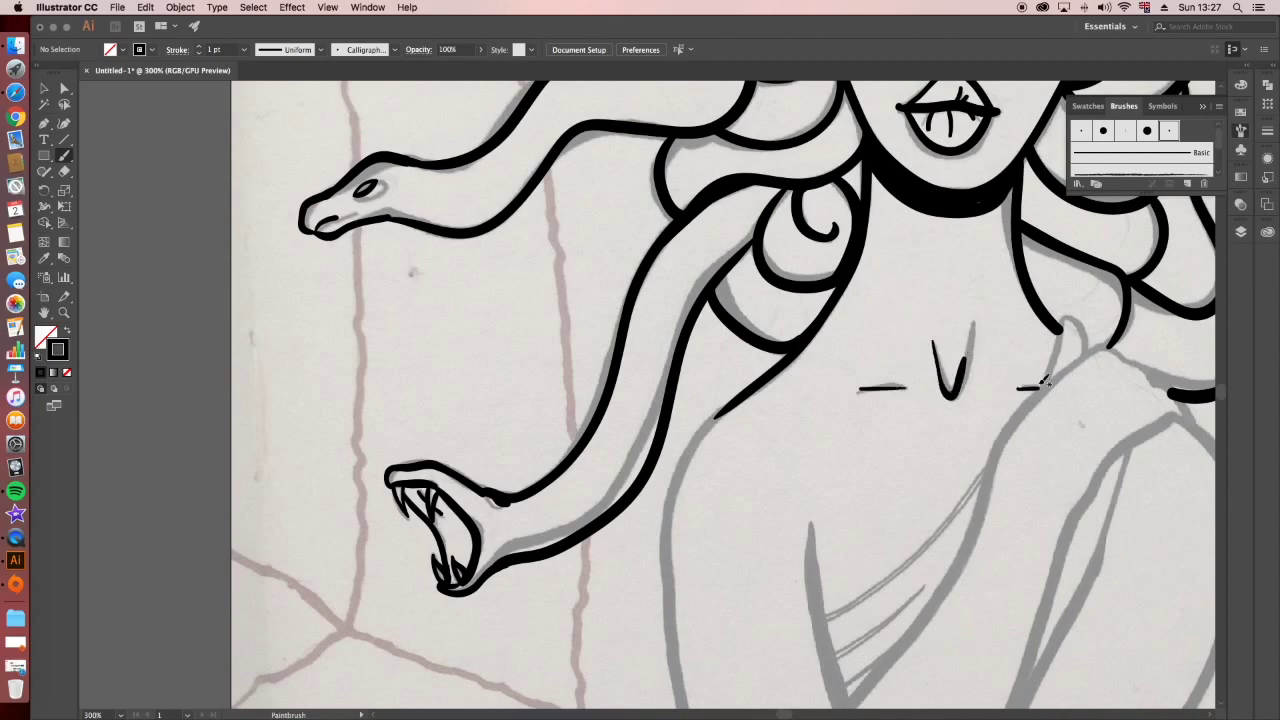
key(super+0)
key(super+equal)
key(super+equal)
key(super+equal)
drag(583, 537, 784, 160)
scroll(700, 300, up, 3)
Ink the arm line to the shoulder with a small loop, and both arm edges.
drag(734, 280, 840, 178)
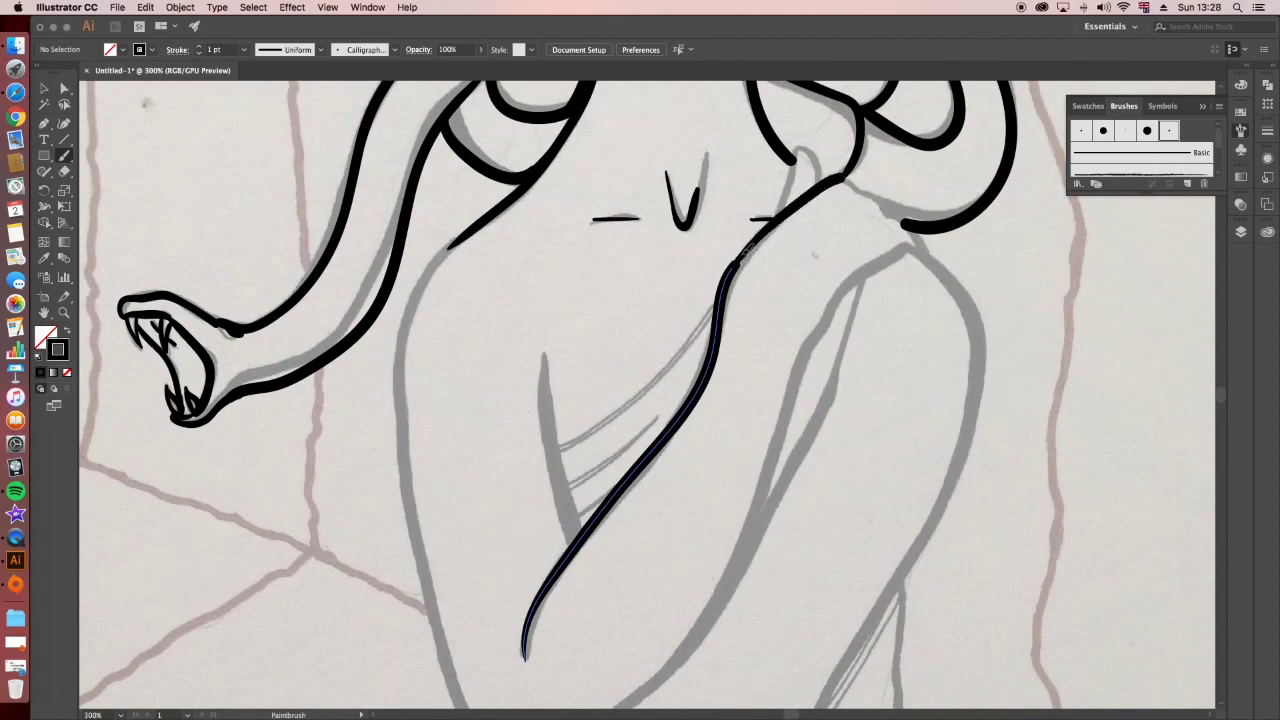
drag(800, 143, 898, 214)
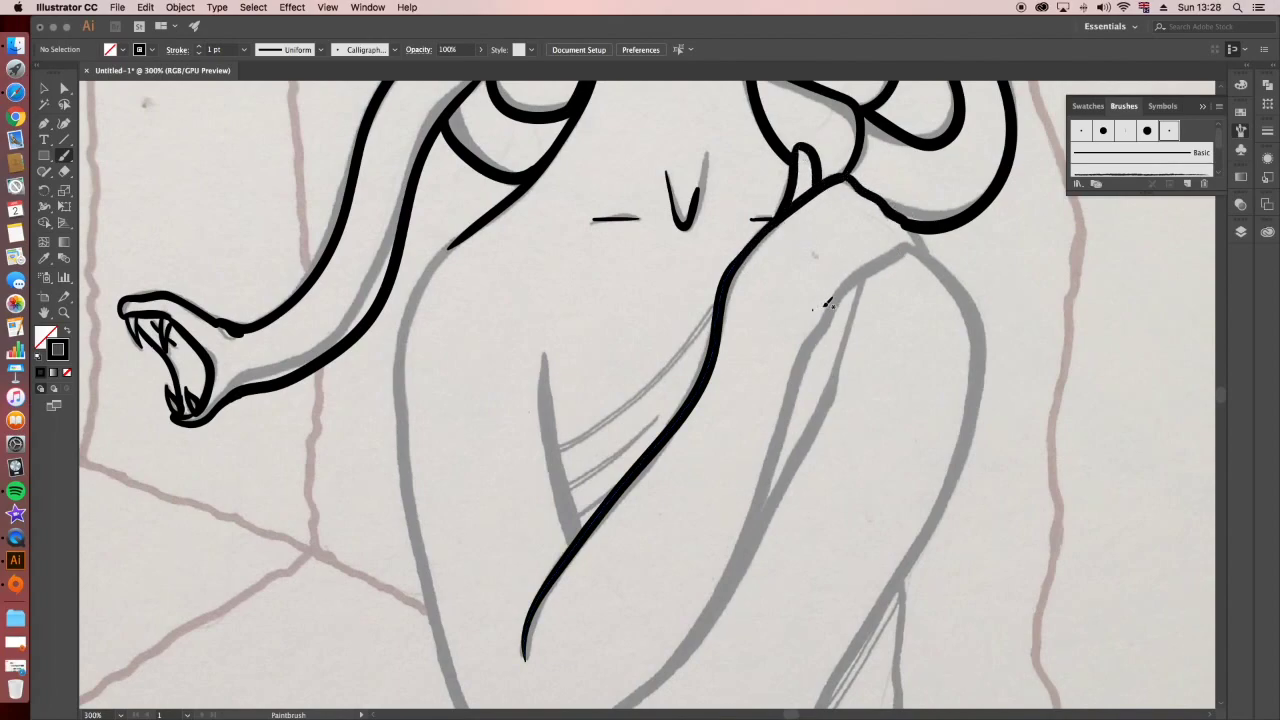
mouse_move(834, 291)
mouse_down()
mouse_move(757, 543)
mouse_move(914, 230)
mouse_move(932, 250)
mouse_move(806, 445)
mouse_move(776, 540)
mouse_up()
key(ctrl+minus)
mouse_move(822, 290)
mouse_down()
mouse_move(845, 458)
mouse_move(748, 628)
mouse_up()
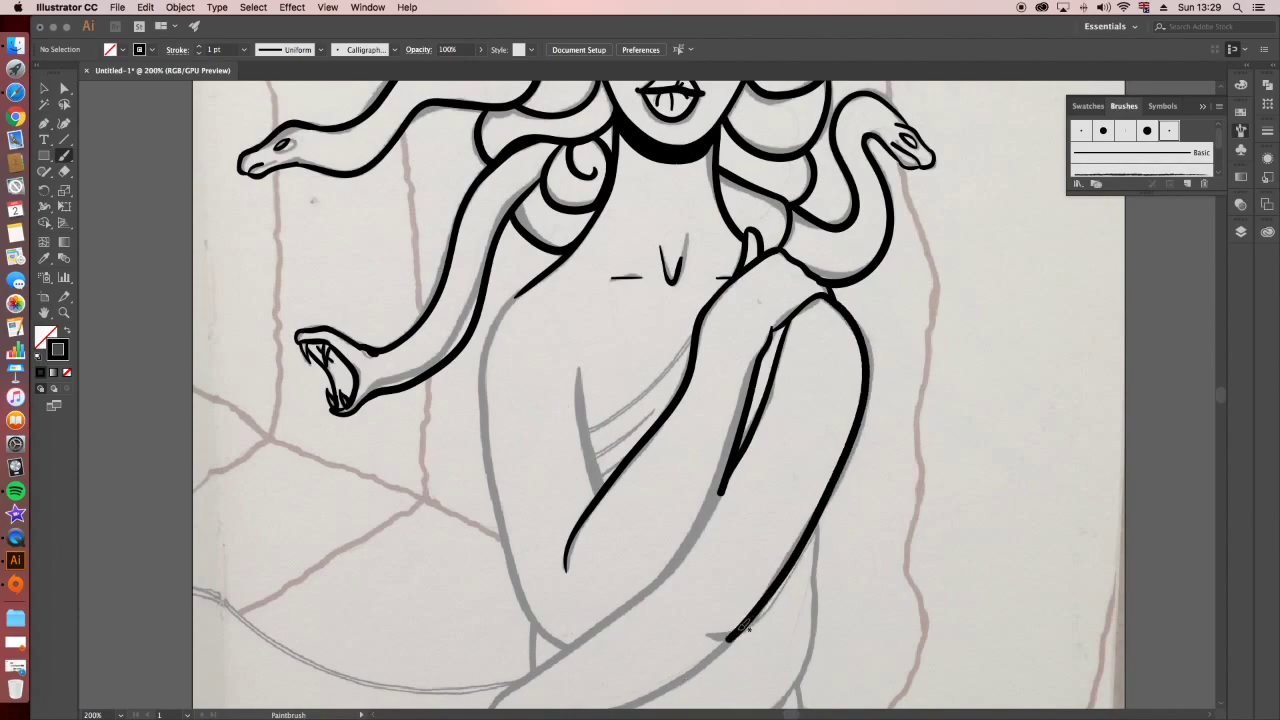
drag(660, 582, 698, 506)
Ink the drapery edge below the forearm, the inner arm edge and a short shoulder stroke.
scroll(735, 451, down, 5)
scroll(735, 451, left, 2)
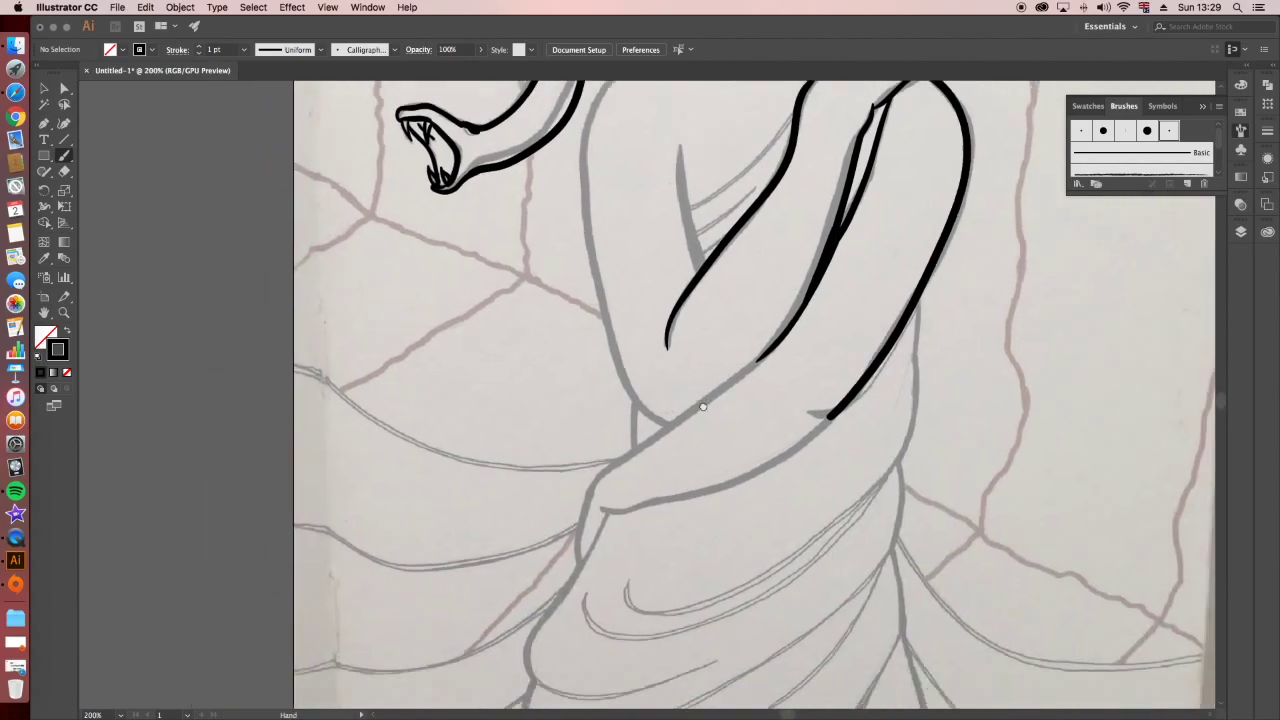
drag(600, 497, 830, 400)
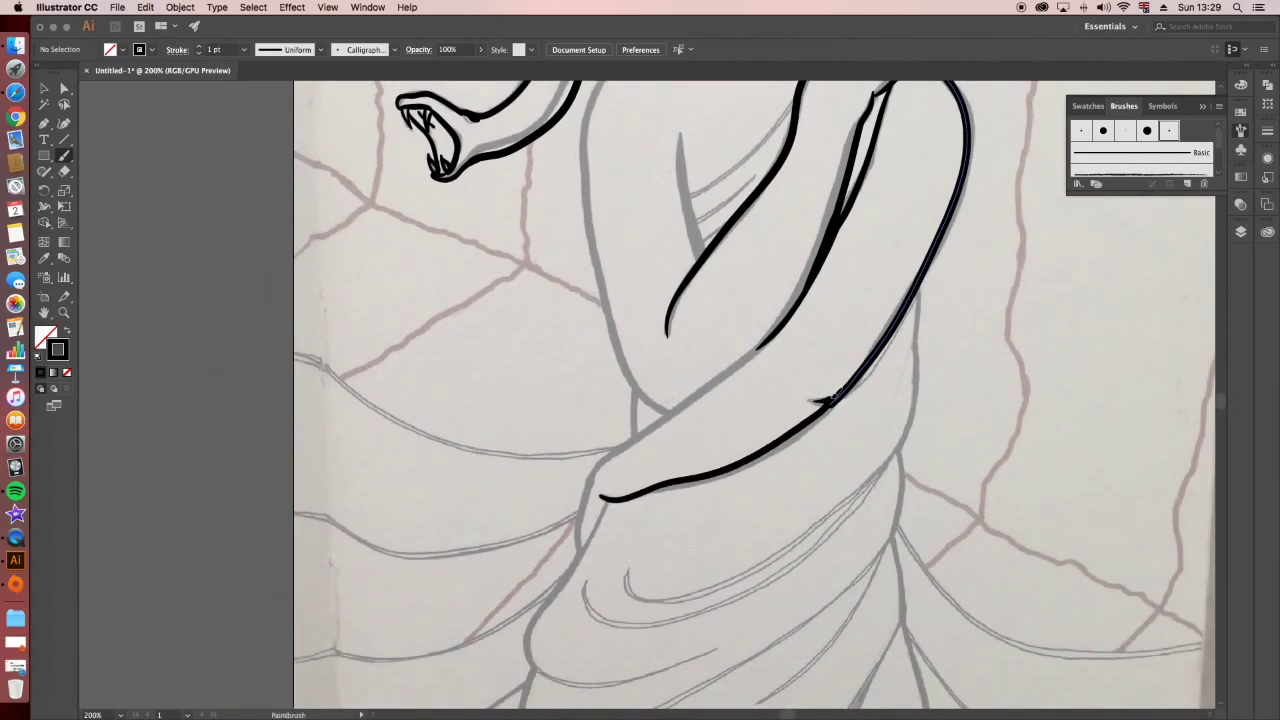
drag(595, 482, 833, 221)
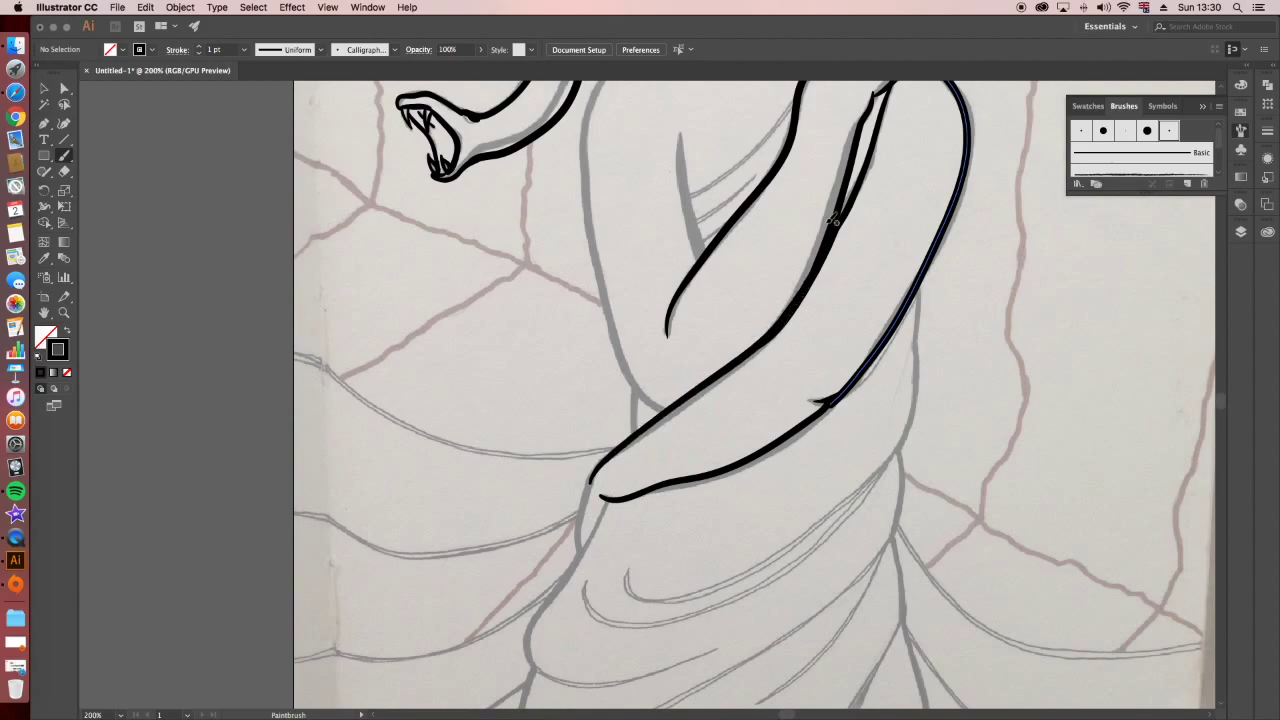
scroll(586, 551, up, 10)
drag(667, 432, 693, 549)
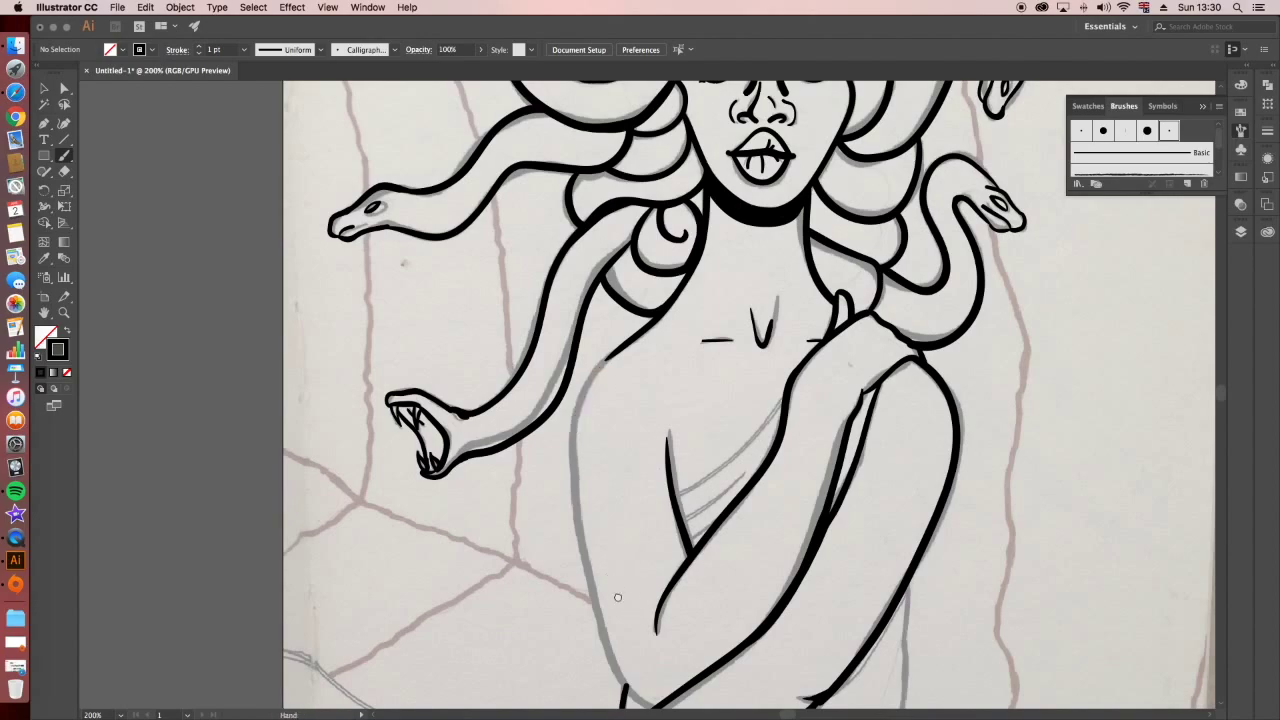
Ink the thin drapery folds across the chest and two more fold lines.
scroll(614, 586, down, 3)
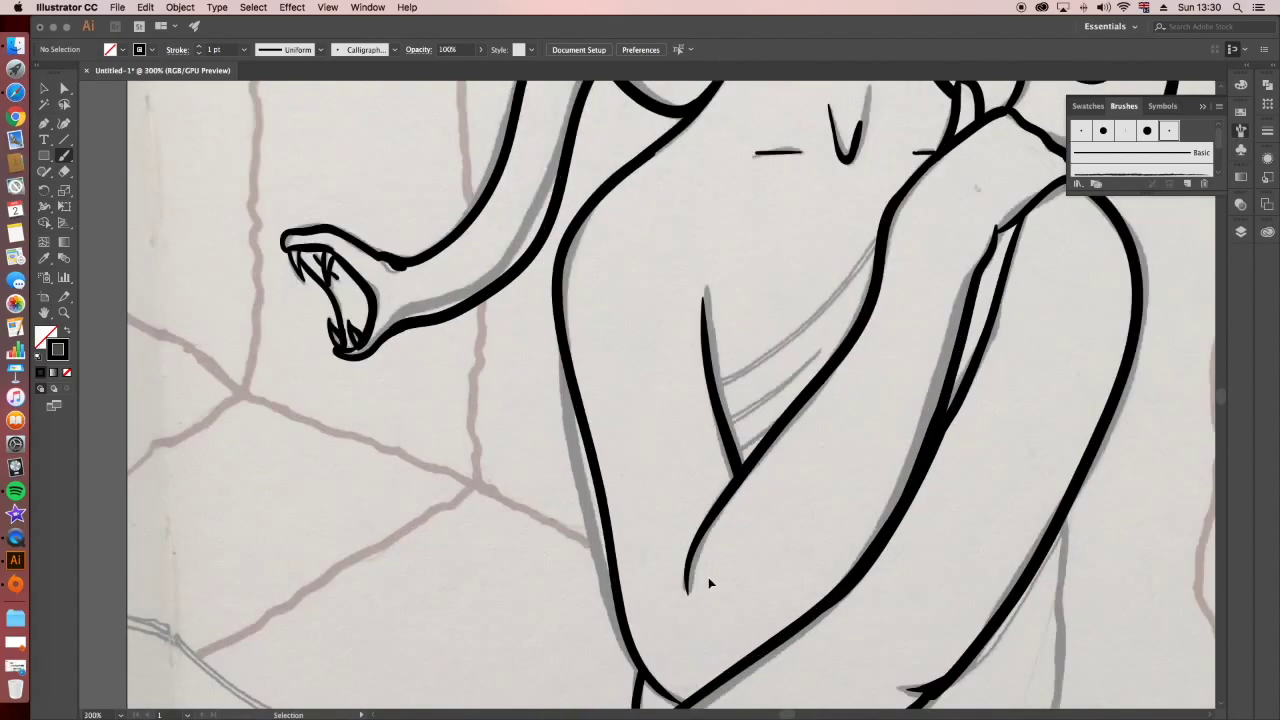
scroll(708, 577, up, 2)
drag(680, 483, 898, 288)
drag(680, 486, 898, 288)
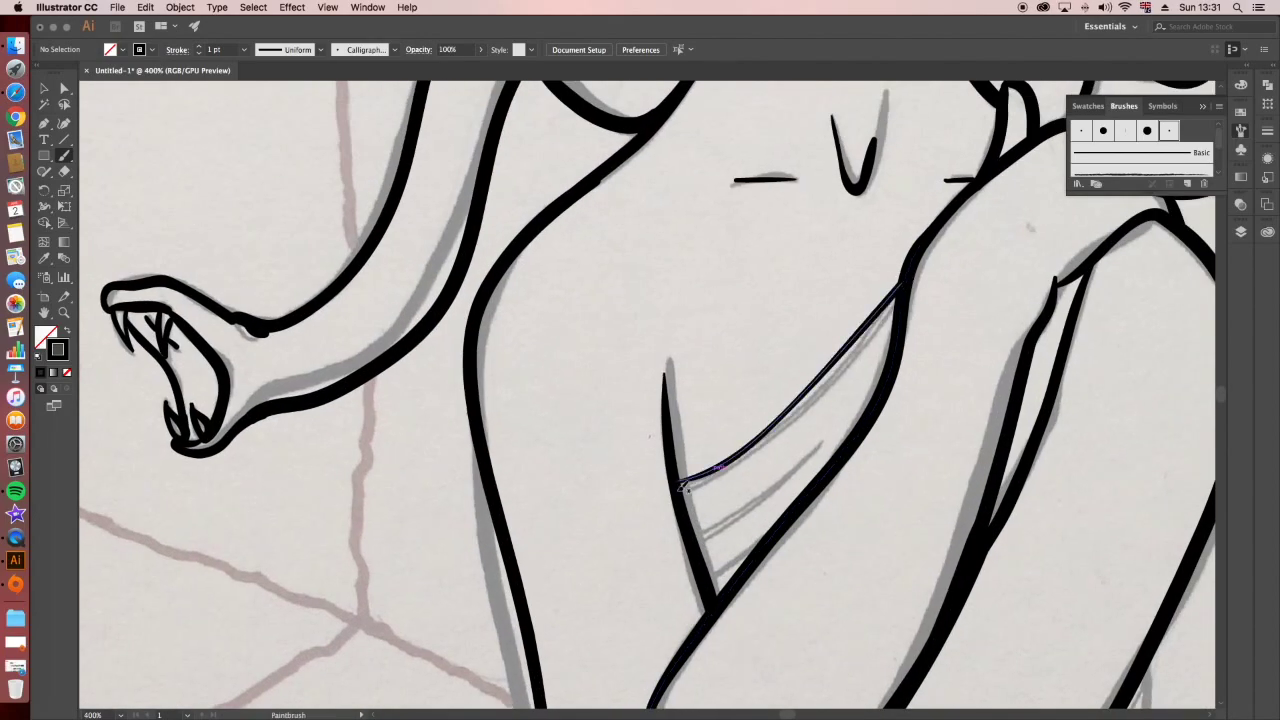
mouse_move(697, 537)
mouse_down()
mouse_move(822, 445)
mouse_move(769, 526)
mouse_up()
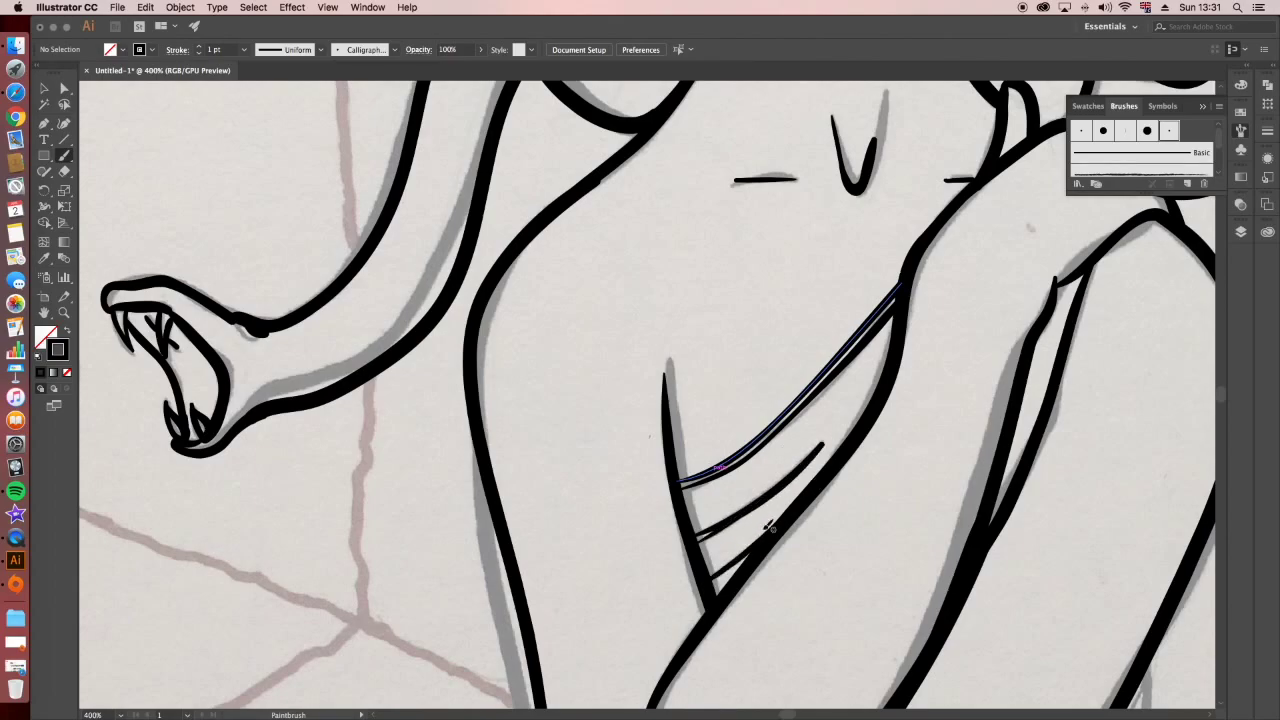
key(super+0)
scroll(765, 527, up, 3)
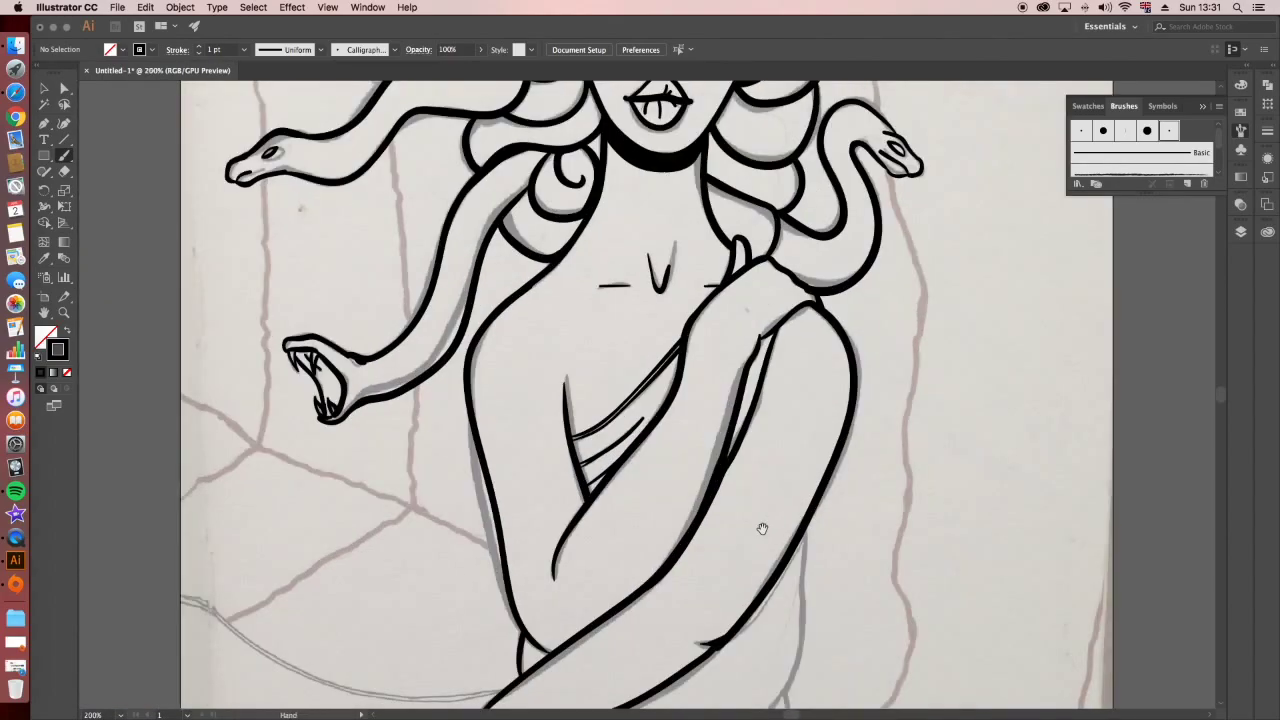
Ink the long sweeping drapery curves across the lower body with a thinner curve beneath.
scroll(760, 528, down, 5)
scroll(418, 482, left, 3)
mouse_move(418, 482)
mouse_down()
mouse_move(699, 488)
mouse_move(743, 646)
mouse_up()
key(super+equal)
drag(166, 240, 828, 426)
drag(166, 250, 780, 440)
Redraw the thin lower drapery curve and grab its end anchor with Direct Selection.
key(super+z)
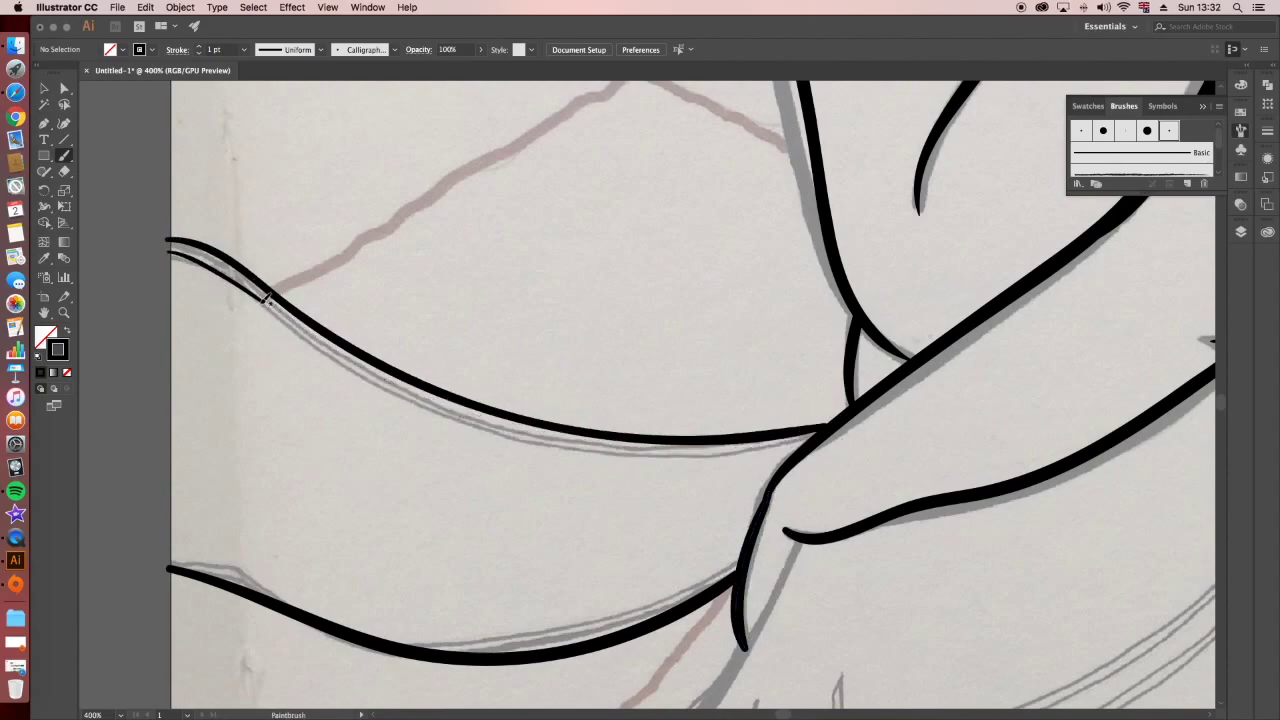
mouse_move(266, 298)
mouse_down()
mouse_move(828, 428)
mouse_move(465, 412)
mouse_move(262, 300)
mouse_up()
key(super+z)
drag(745, 555, 380, 640)
key(a)
mouse_move(814, 457)
mouse_down()
mouse_move(258, 300)
mouse_move(670, 400)
mouse_up()
key(super+equal)
key(super+equal)
key(super+equal)
Shift the thin drapery stroke's end point right against the thicker curve.
click(367, 7)
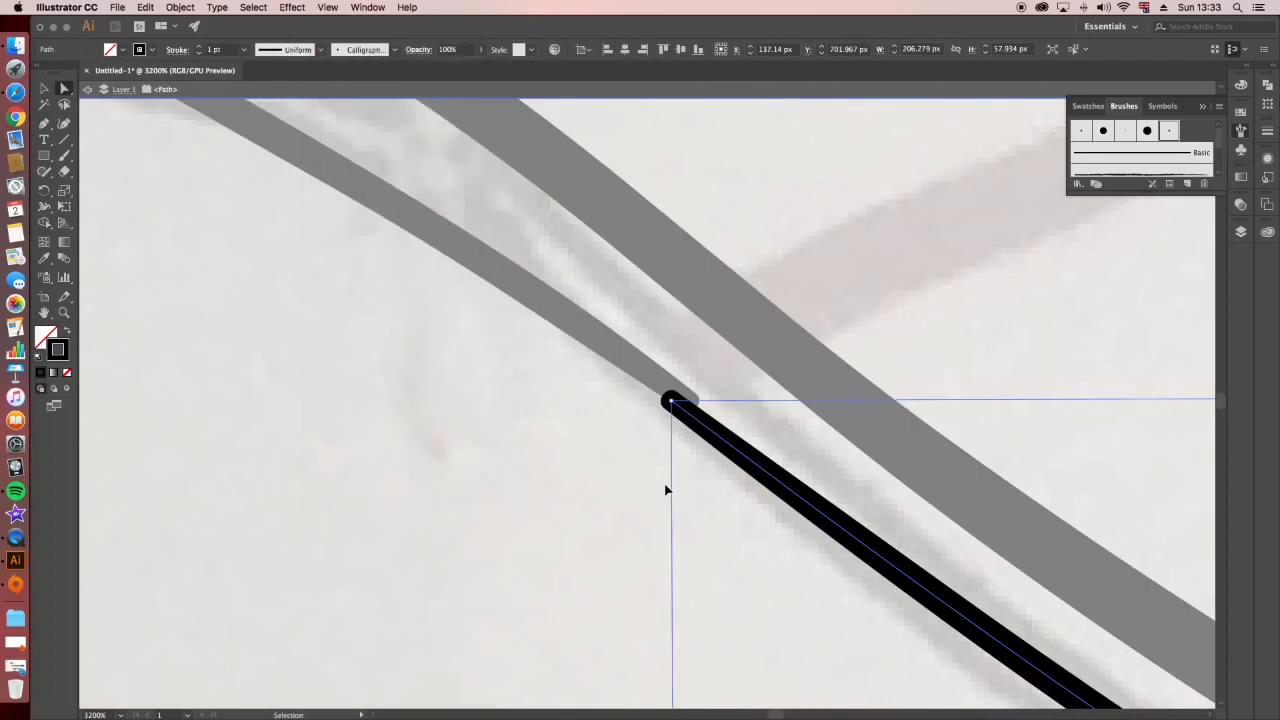
drag(735, 470, 757, 494)
click(757, 494)
key(super+0)
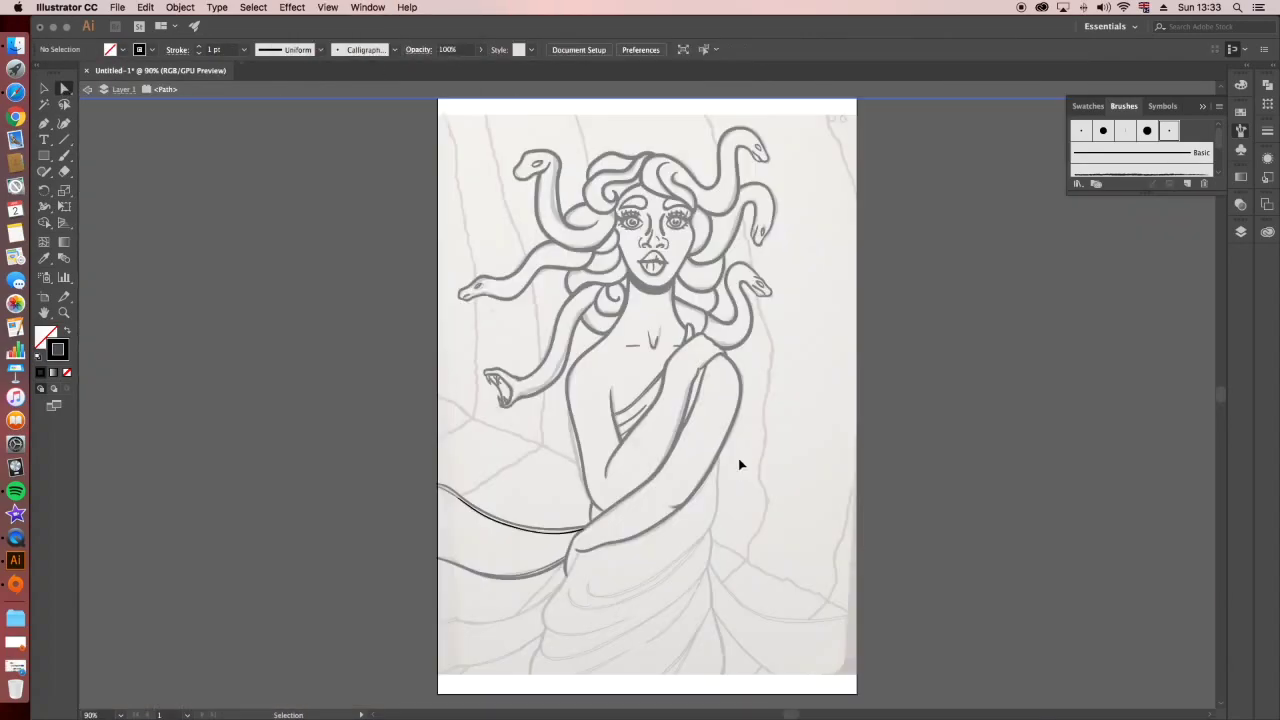
key(super+equal)
key(super+equal)
key(super+equal)
key(super+equal)
key(super+equal)
key(super+equal)
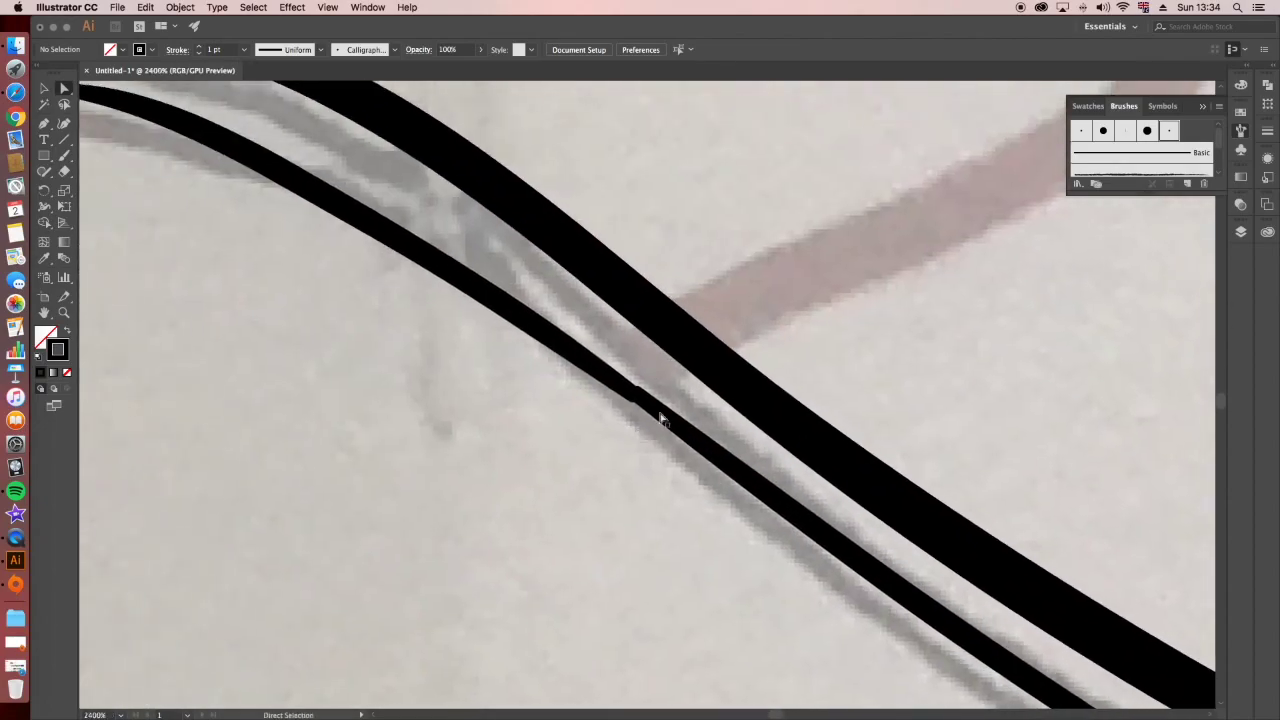
Turn off GPU preview and switch the canvas to Outline view to inspect the strokes.
click(660, 411)
key(v)
key(super+e)
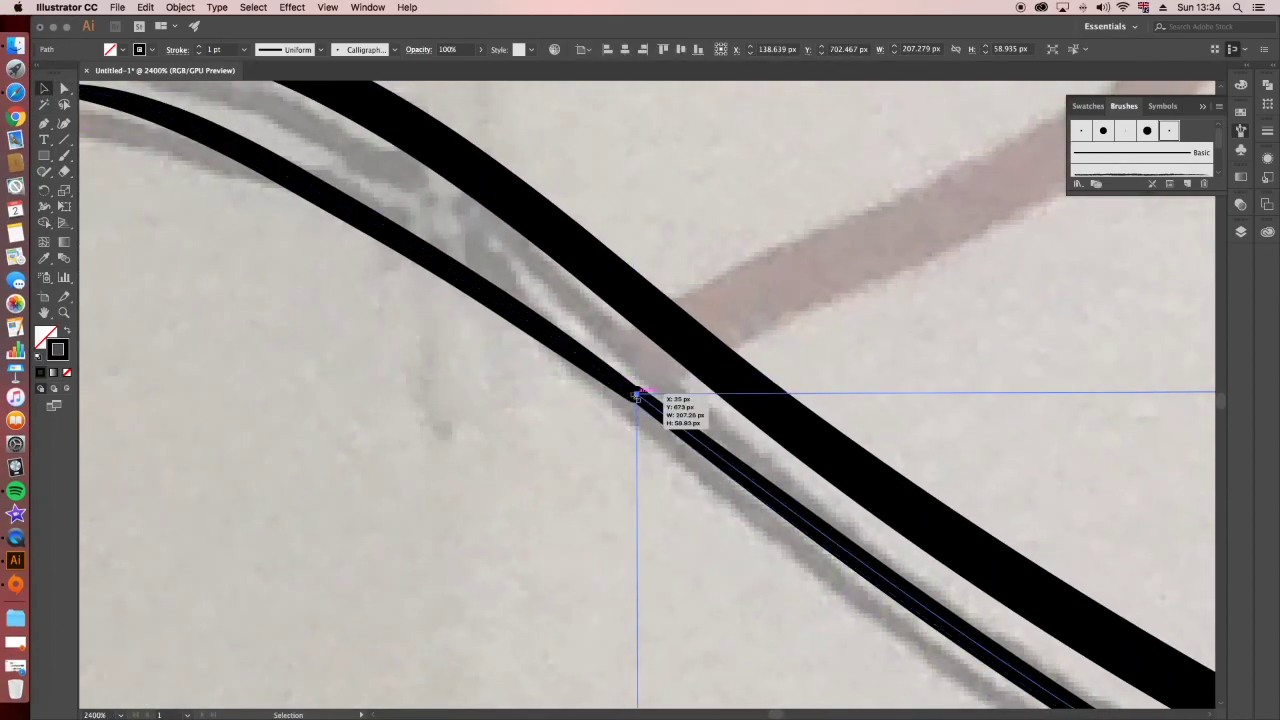
click(327, 7)
click(340, 23)
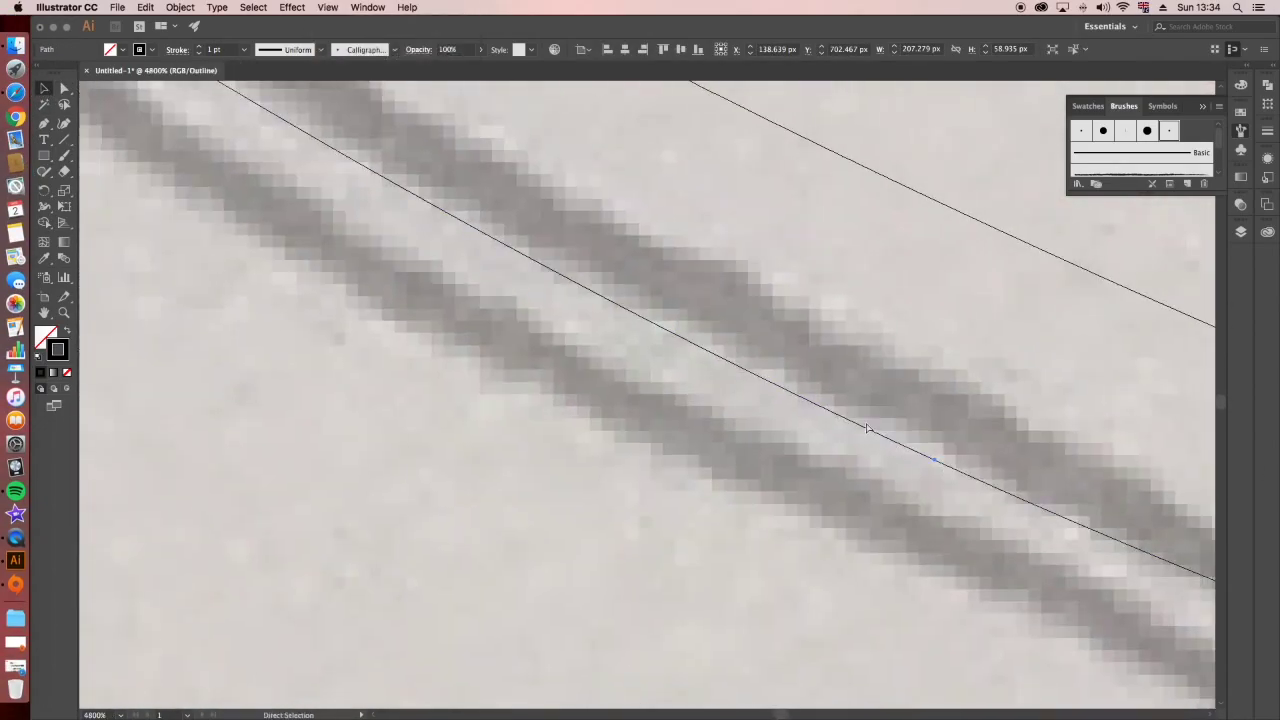
key(super+minus)
key(super+minus)
key(super+minus)
click(188, 288)
scroll(180, 262, up, 5)
scroll(220, 263, up, 5)
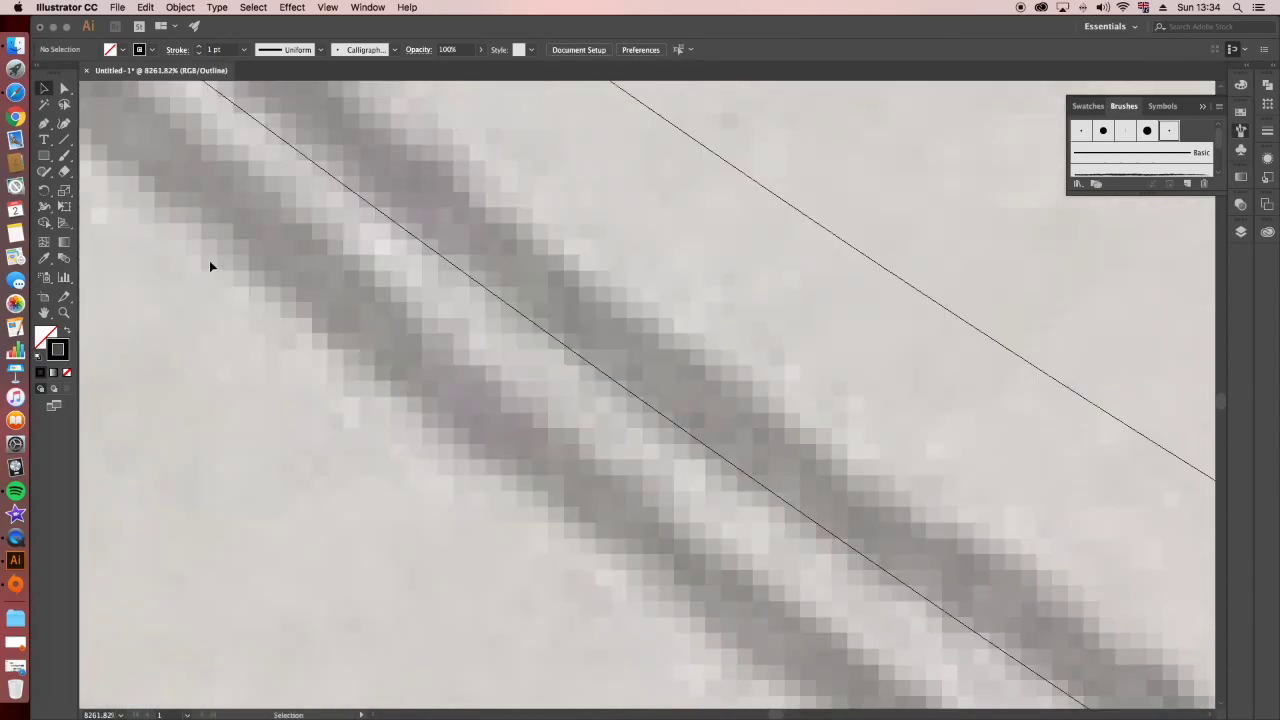
scroll(220, 263, up, 3)
Toggle Outline view with Cmd+Y, fit the whole artboard, and return to the Paintbrush.
key(a)
click(663, 375)
click(367, 7)
key(super+y)
key(super+0)
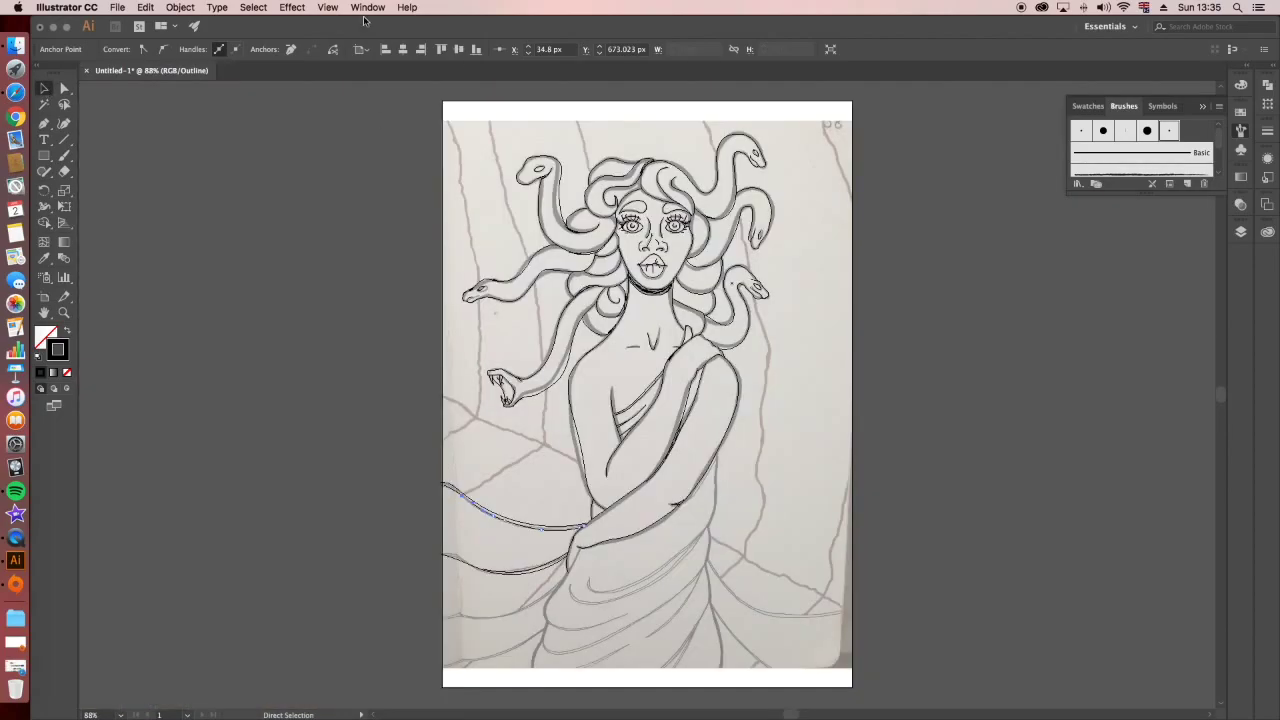
click(407, 127)
key(b)
scroll(829, 280, up, 3)
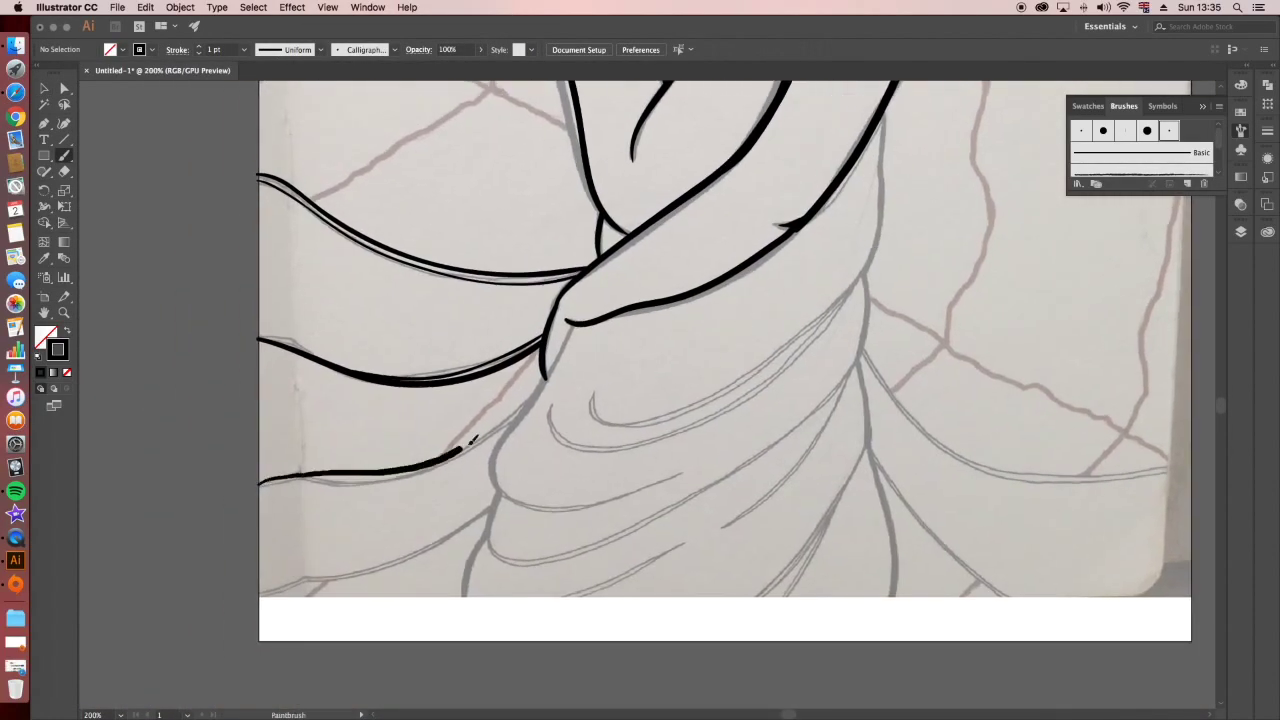
Ink the arm's outline down to the bottom edge and begin the fold's bottom curve.
mouse_move(575, 320)
mouse_down()
mouse_move(496, 503)
mouse_move(472, 597)
mouse_up()
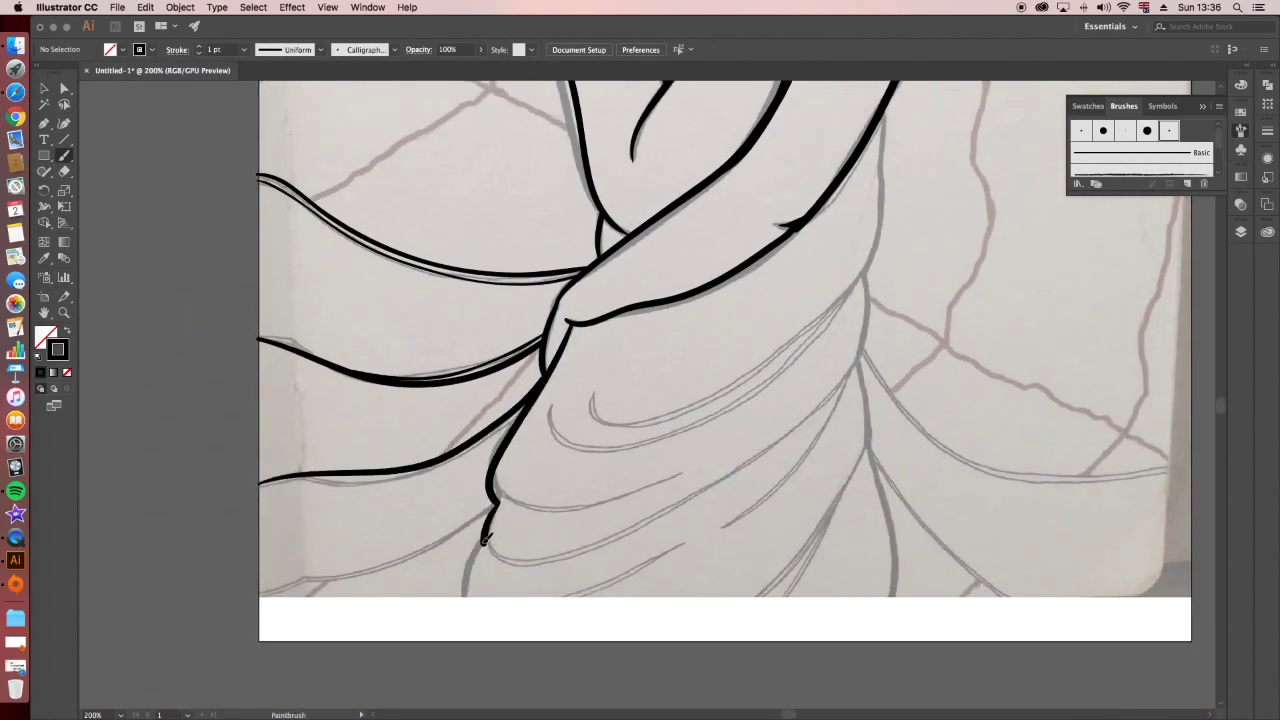
key(super+equal)
mouse_move(428, 557)
mouse_down()
mouse_move(700, 508)
mouse_move(540, 565)
mouse_up()
key(super+z)
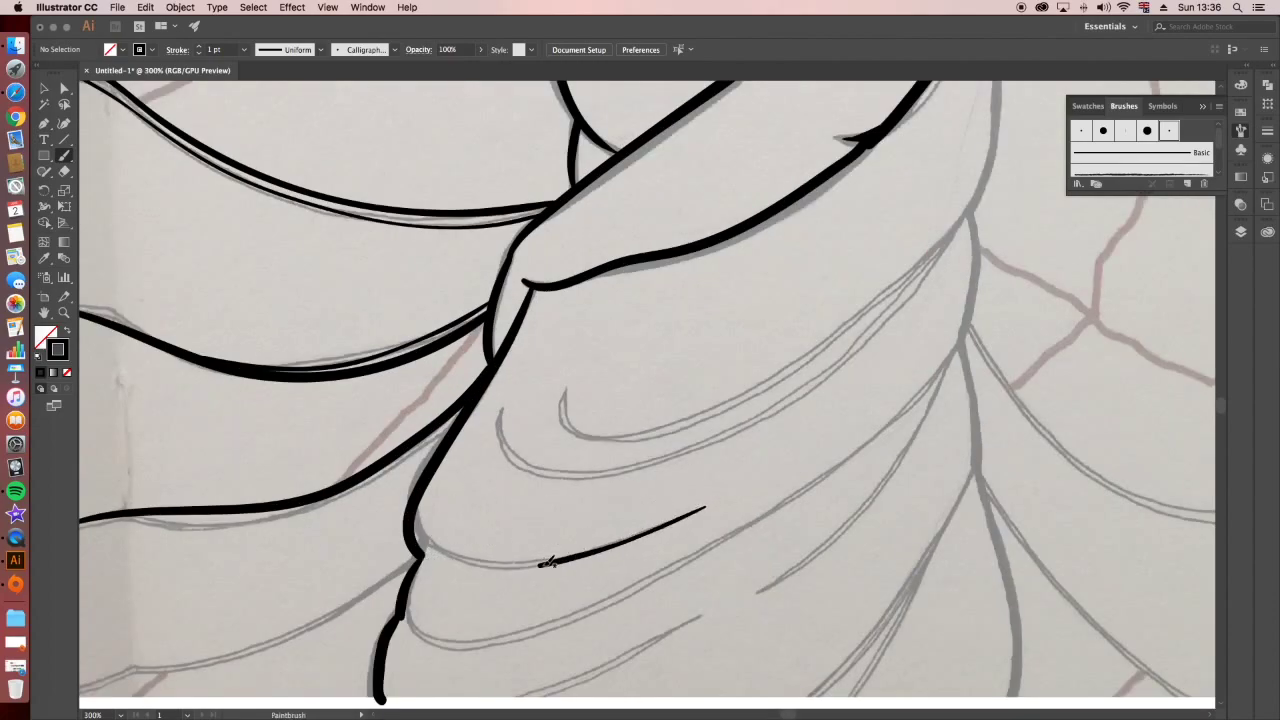
drag(424, 551, 490, 573)
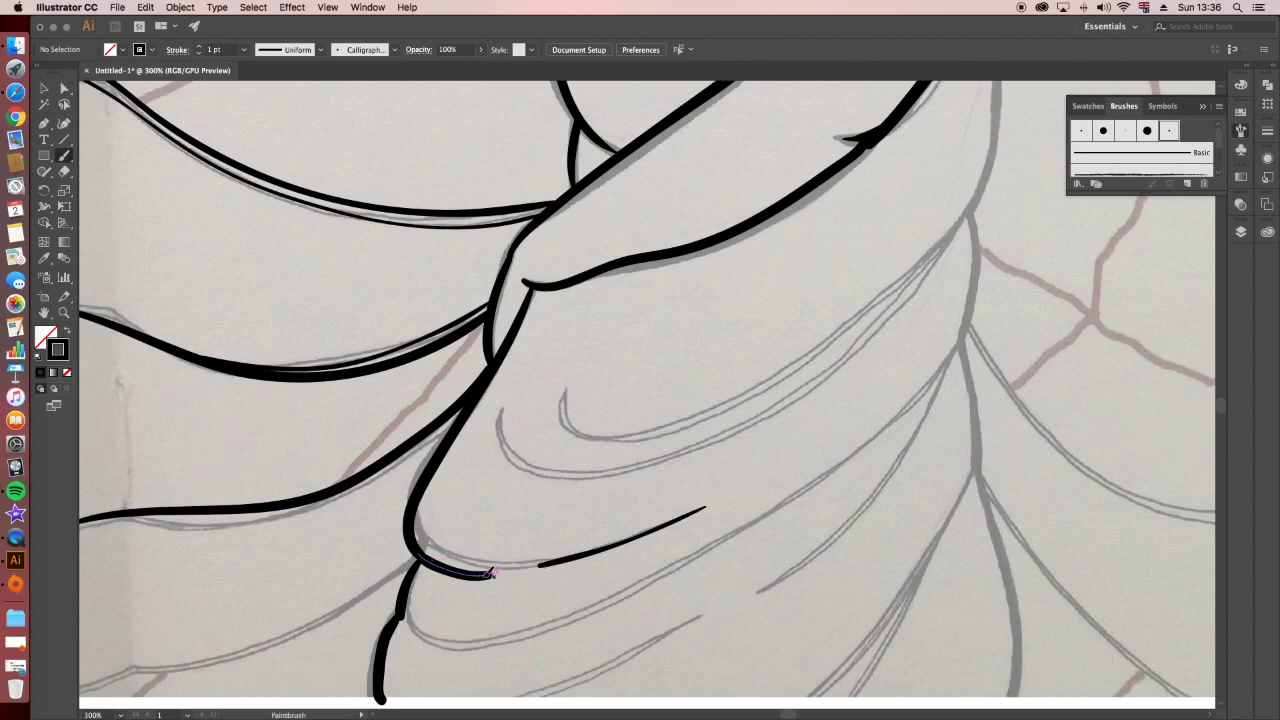
drag(590, 578, 497, 598)
Redraw and smooth the fold's hooked lower curve, then ink a line up to the crease.
drag(342, 492, 600, 585)
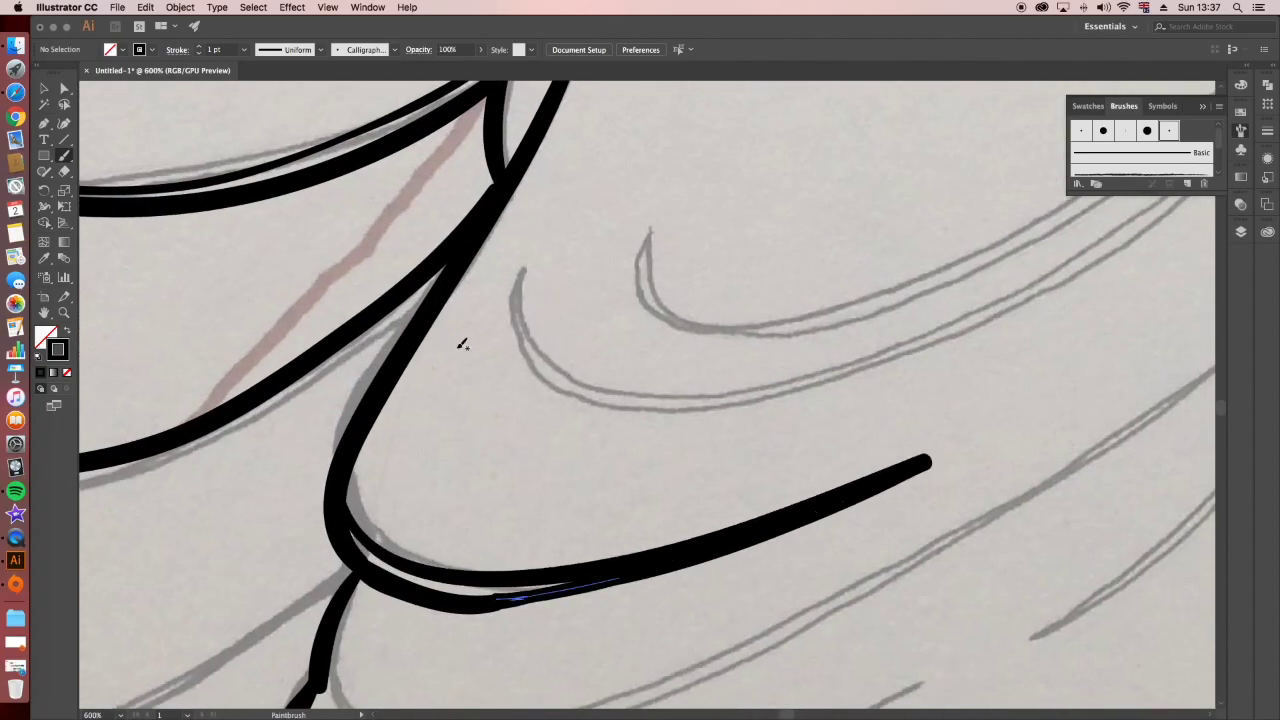
key(super+z)
mouse_move(345, 500)
mouse_down()
mouse_move(540, 596)
mouse_move(392, 582)
mouse_up()
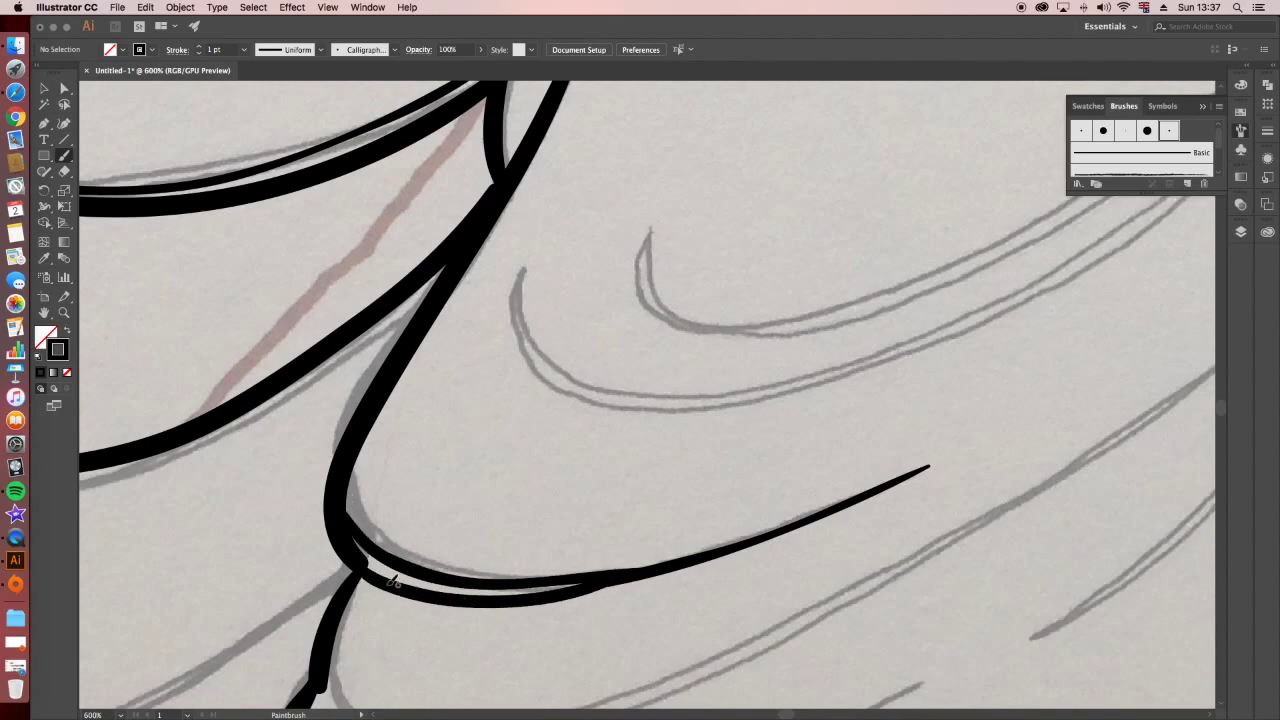
drag(355, 540, 488, 592)
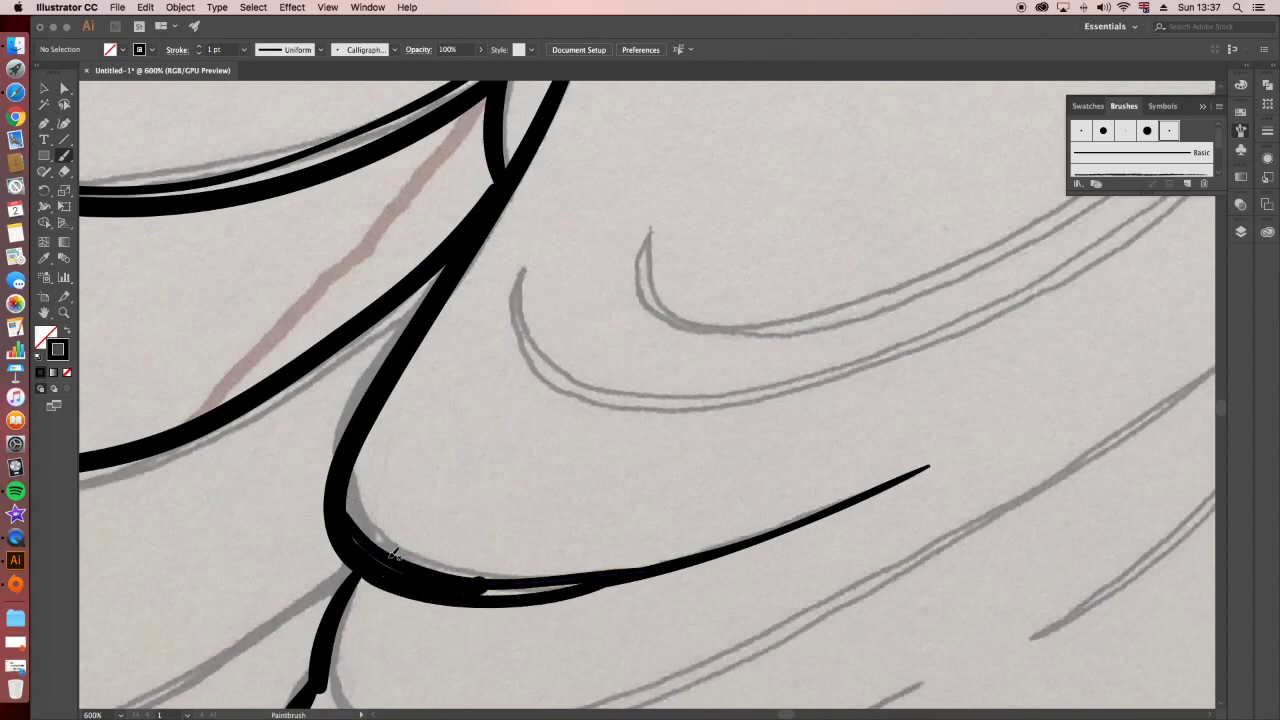
drag(378, 567, 400, 583)
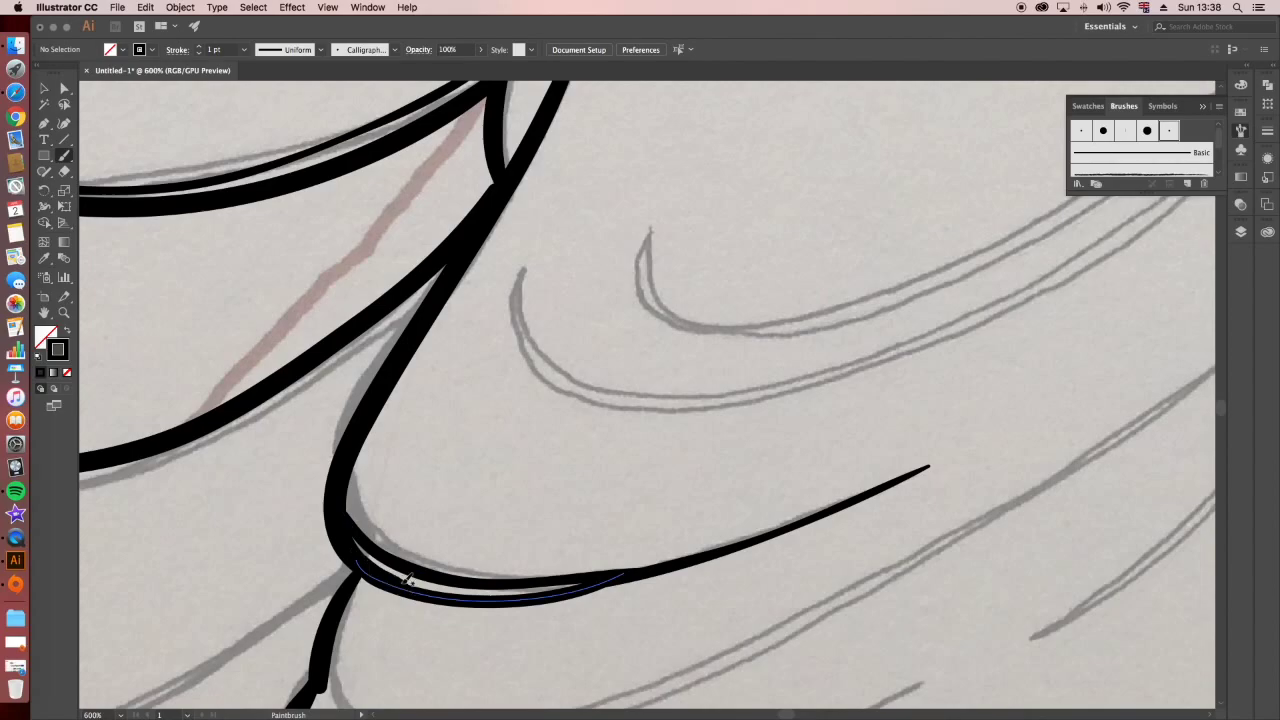
key(super+equal)
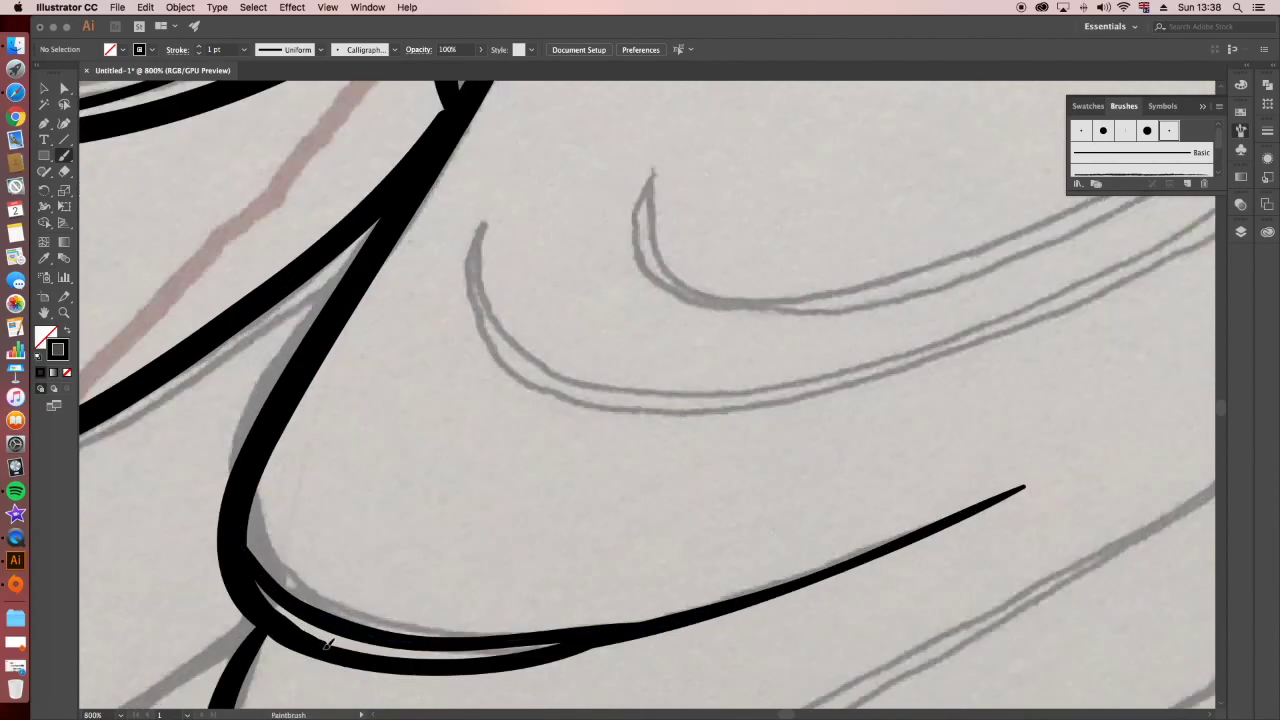
key(super+minus)
key(super+minus)
key(super+minus)
key(super+minus)
drag(336, 531, 548, 446)
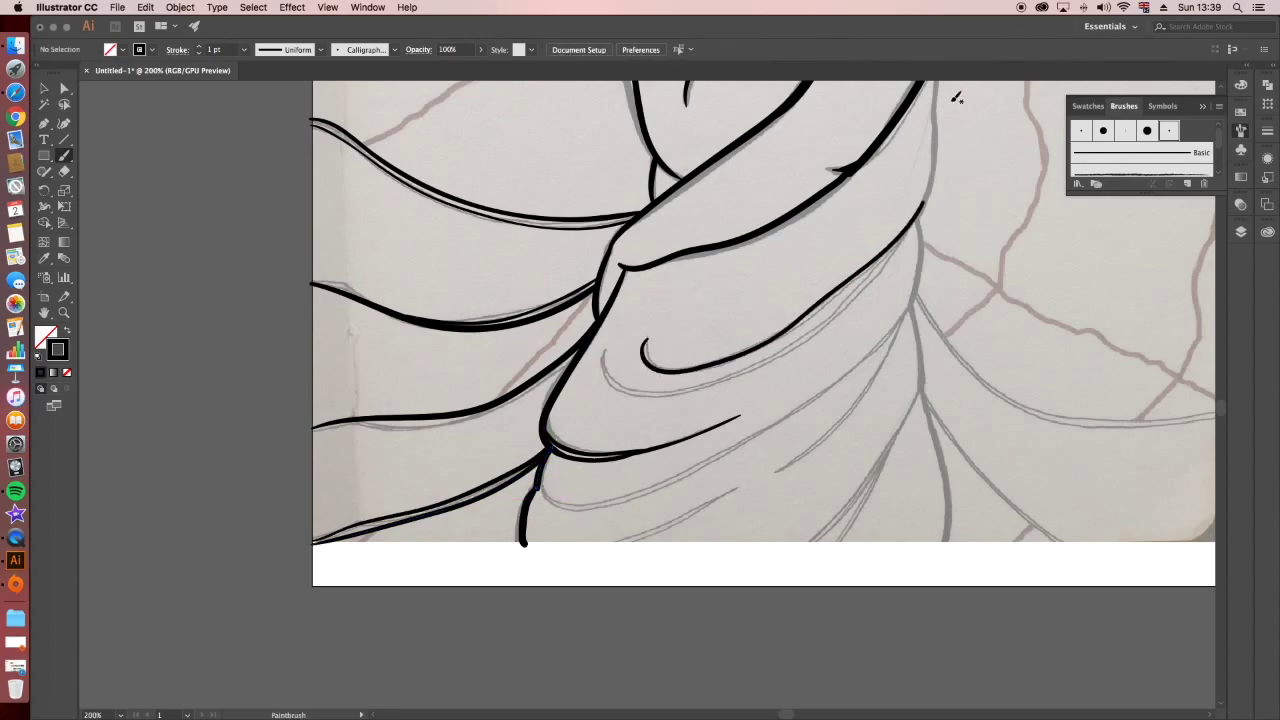
Replace a discarded small stroke with two diagonal fold lines near the bottom drapery.
drag(645, 340, 705, 362)
key(ctrl+z)
key(ctrl+equal)
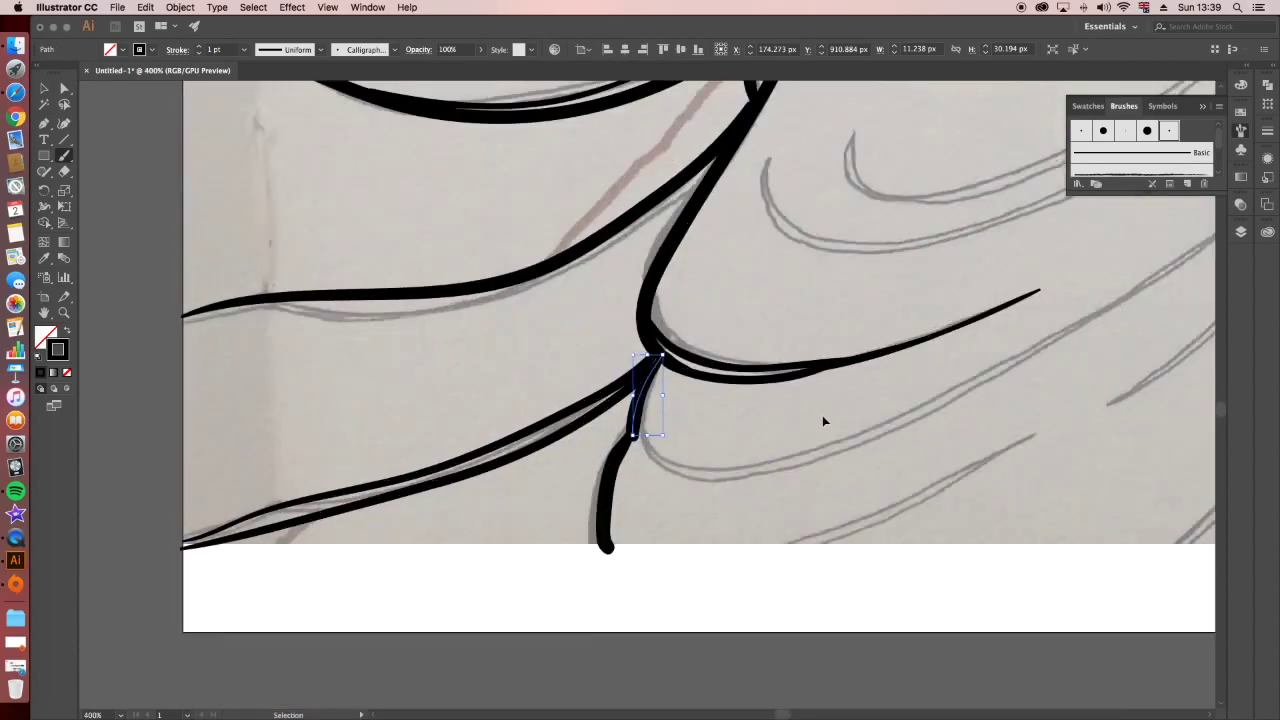
key(ctrl+equal)
key(b)
mouse_move(1082, 404)
mouse_down()
mouse_move(735, 580)
mouse_move(665, 588)
mouse_up()
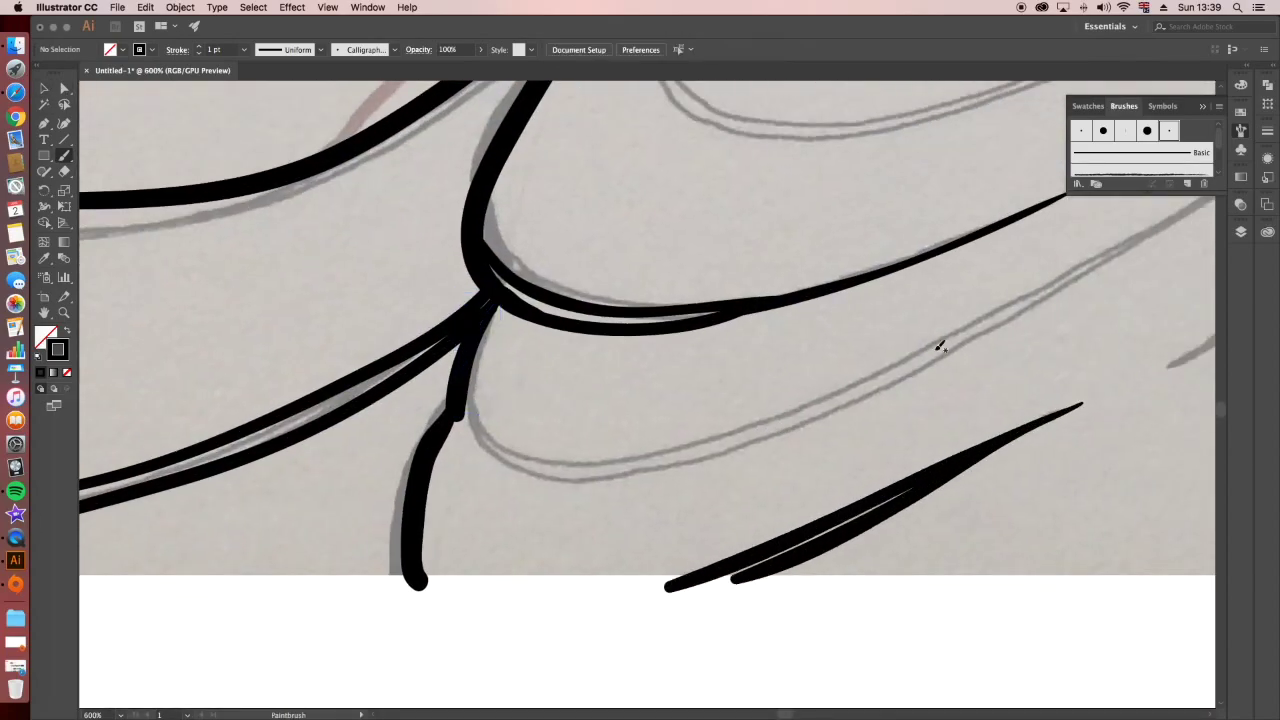
drag(457, 420, 737, 455)
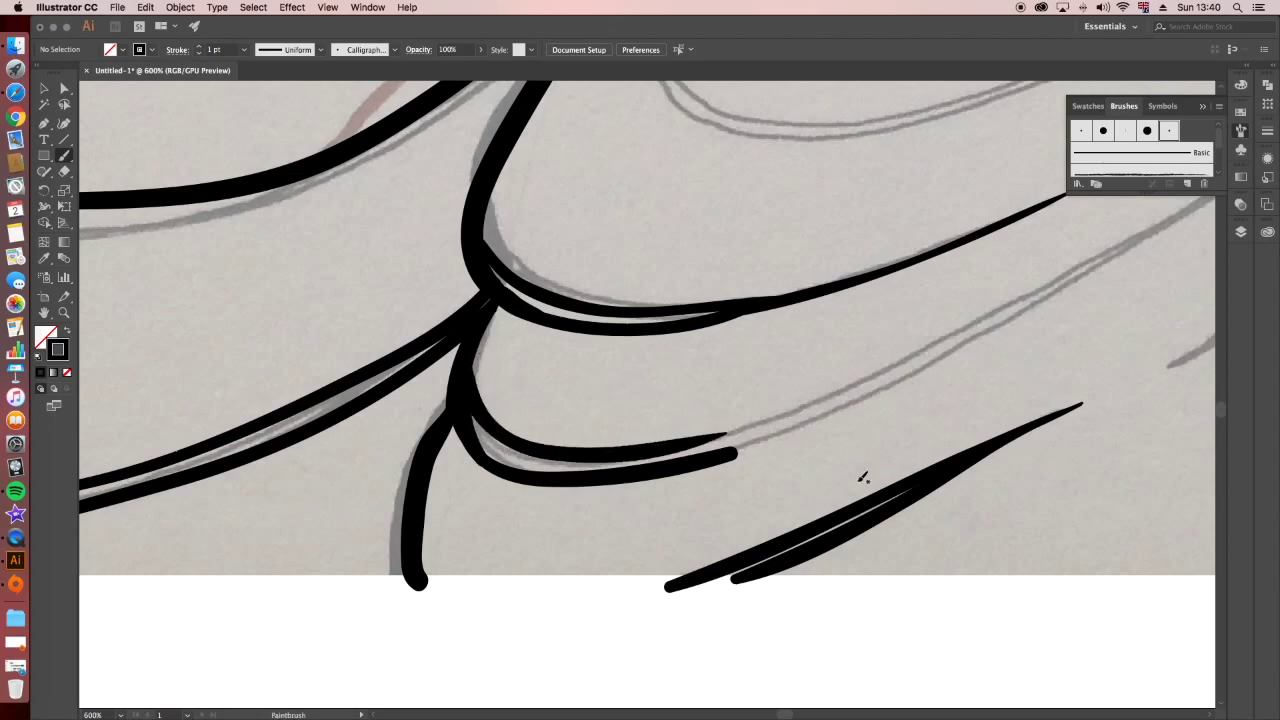
Ink long parallel diagonal folds along the bottom edge, following the grey guides.
scroll(728, 430, up, 3)
scroll(728, 430, right, 3)
drag(525, 605, 778, 515)
drag(680, 565, 858, 465)
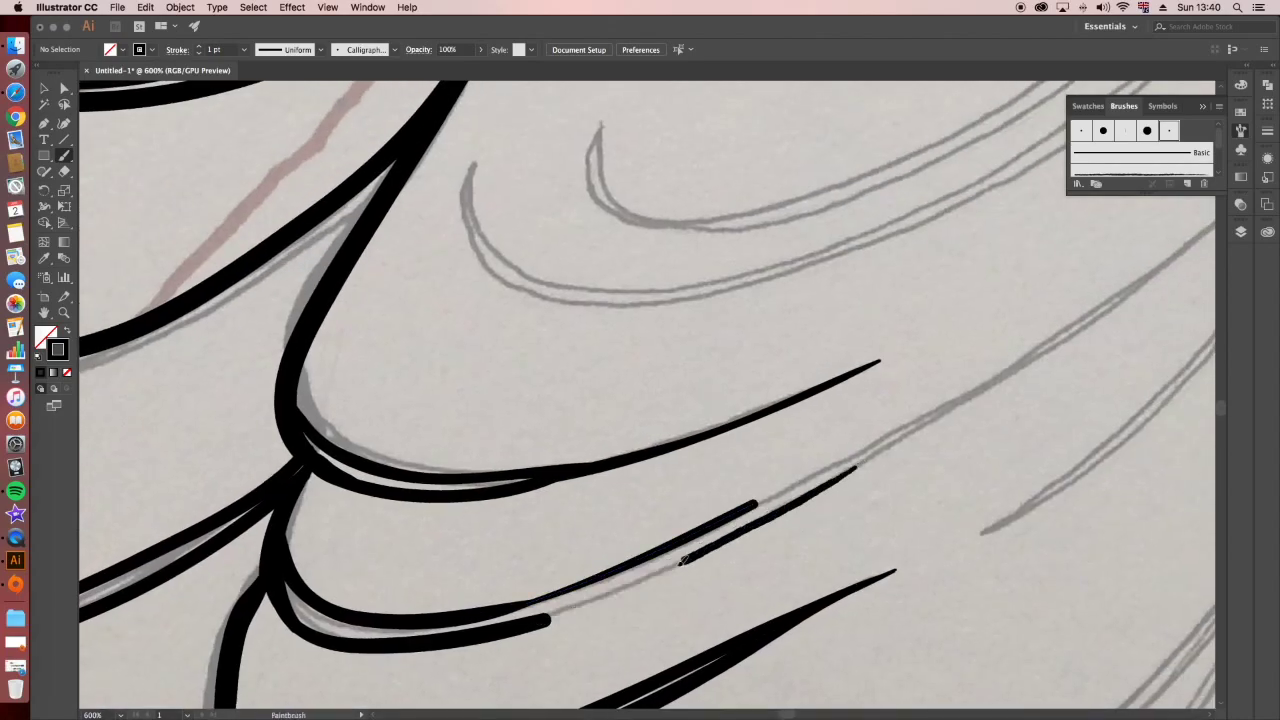
scroll(997, 449, up, 3)
scroll(997, 449, right, 3)
drag(694, 608, 1115, 342)
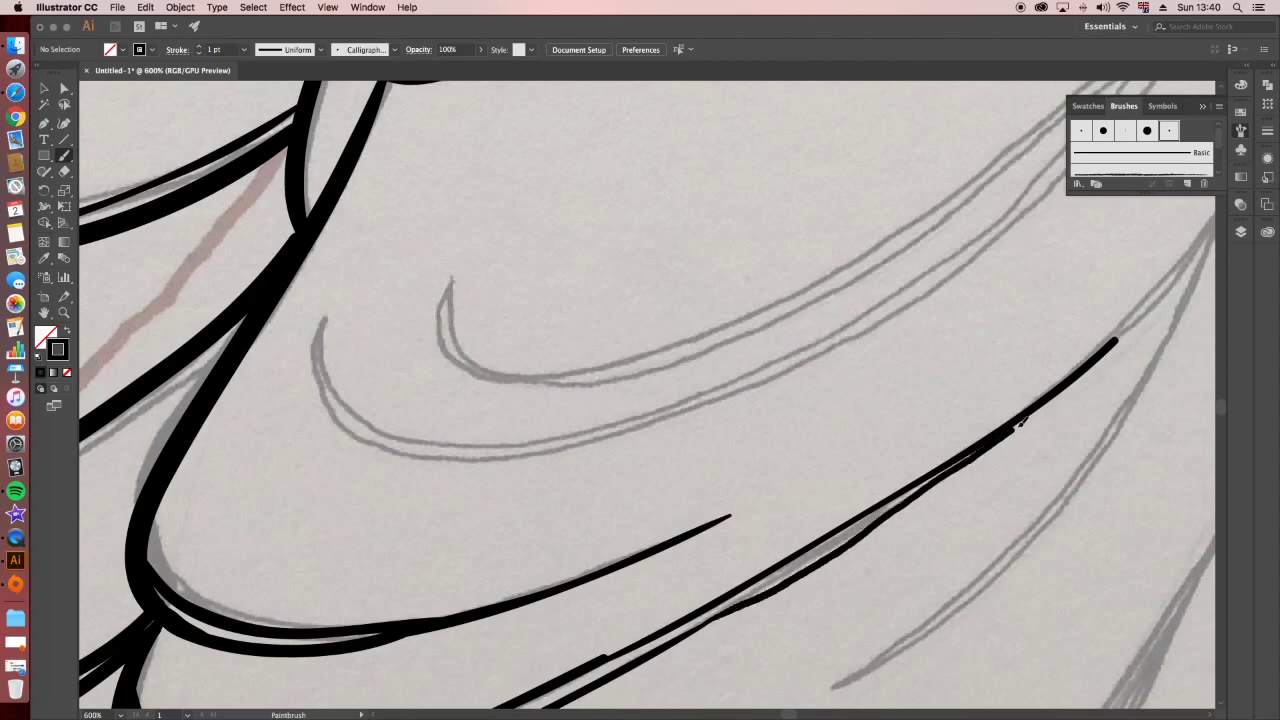
key(ctrl+minus)
key(ctrl+minus)
key(ctrl+minus)
Trace thin rising fold lines, the right vertical fabric line, and a diagonal fold to the bottom.
drag(710, 492, 835, 340)
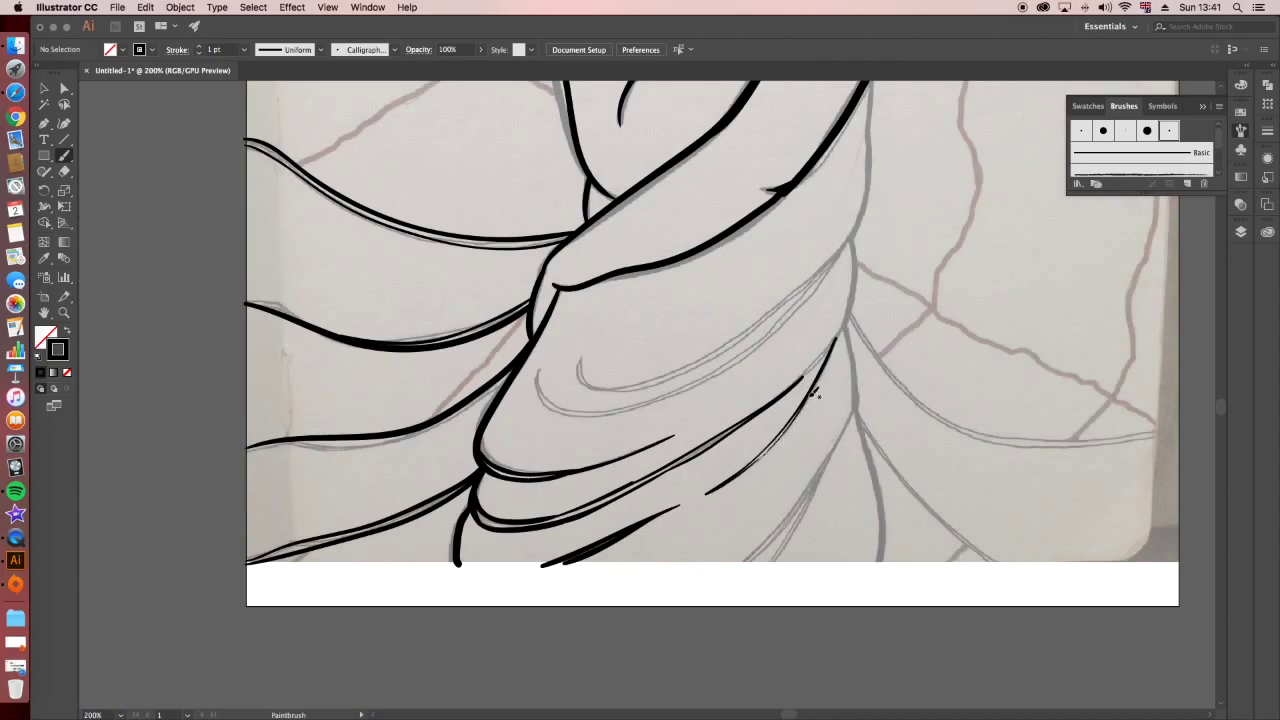
drag(838, 452, 845, 328)
key(ctrl+plus)
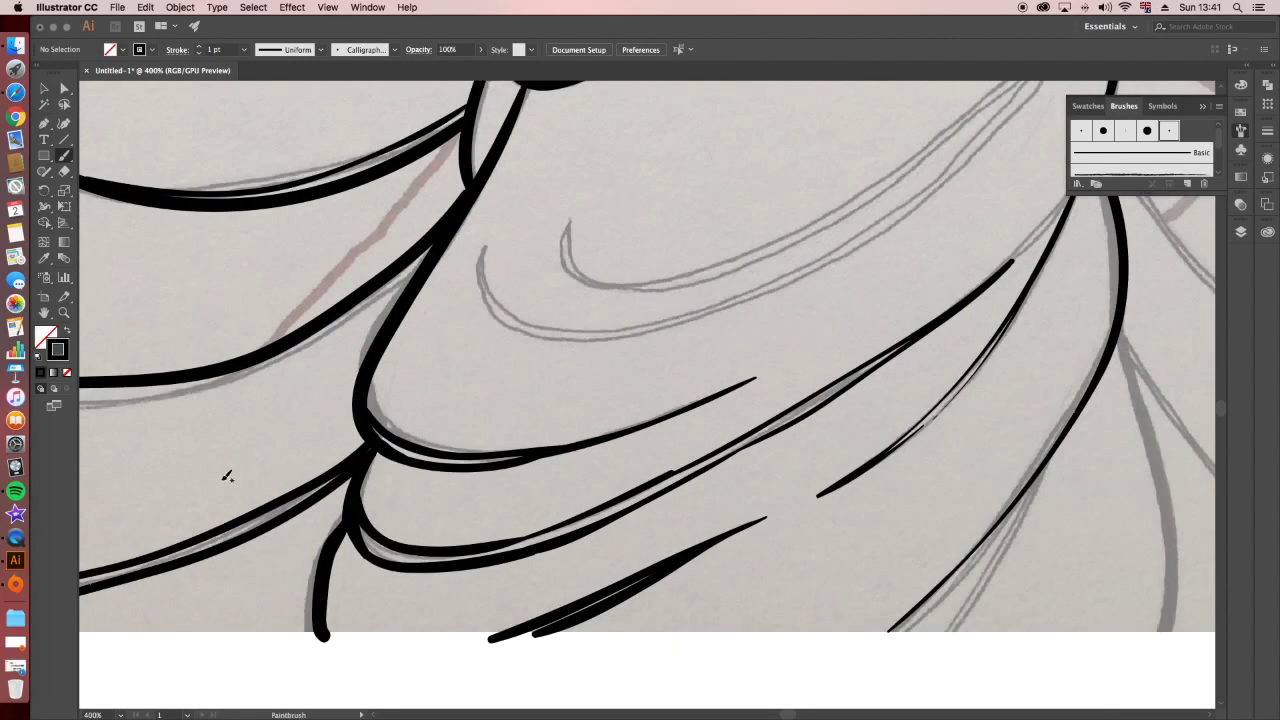
drag(944, 630, 1040, 485)
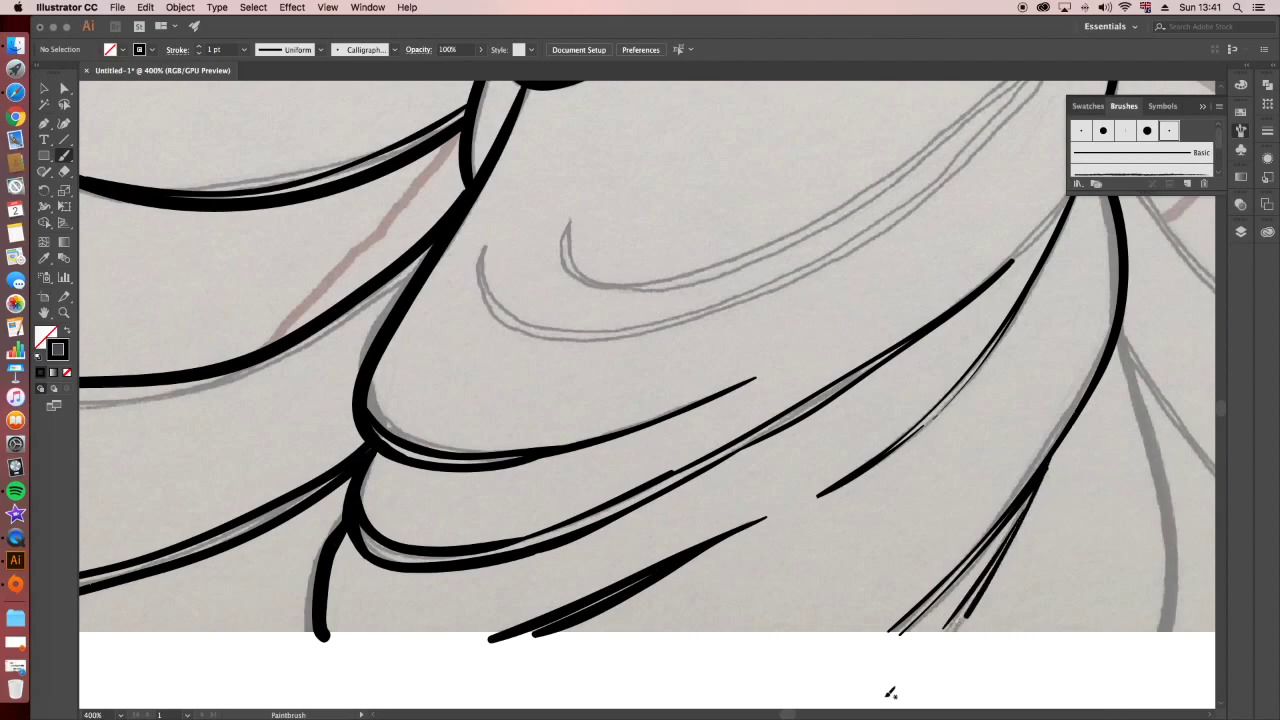
scroll(941, 519, right, 5)
drag(592, 306, 622, 596)
scroll(570, 689, right, 2)
mouse_move(394, 352)
mouse_down()
mouse_move(656, 624)
mouse_move(686, 632)
mouse_up()
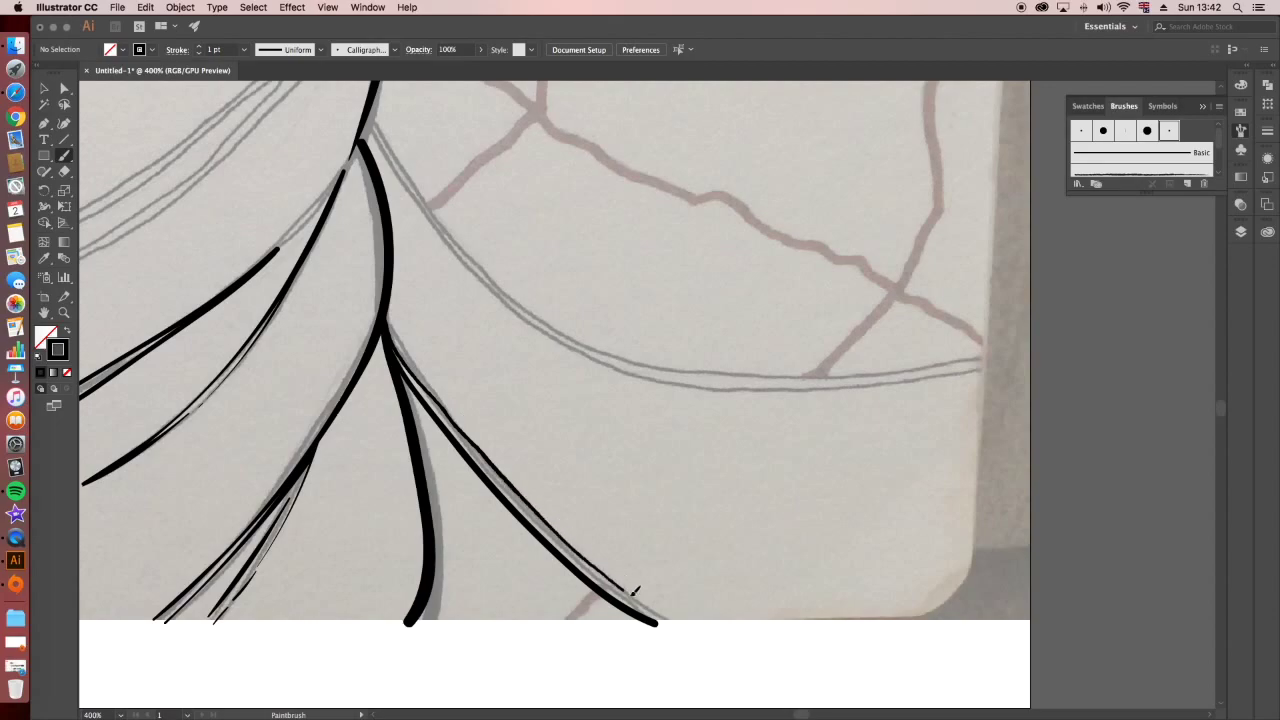
Ink the long sweeping arc across the right drapery with a parallel stroke beneath it.
drag(366, 110, 968, 338)
key(ctrl+z)
mouse_move(366, 110)
mouse_down()
mouse_move(673, 360)
mouse_move(995, 333)
mouse_up()
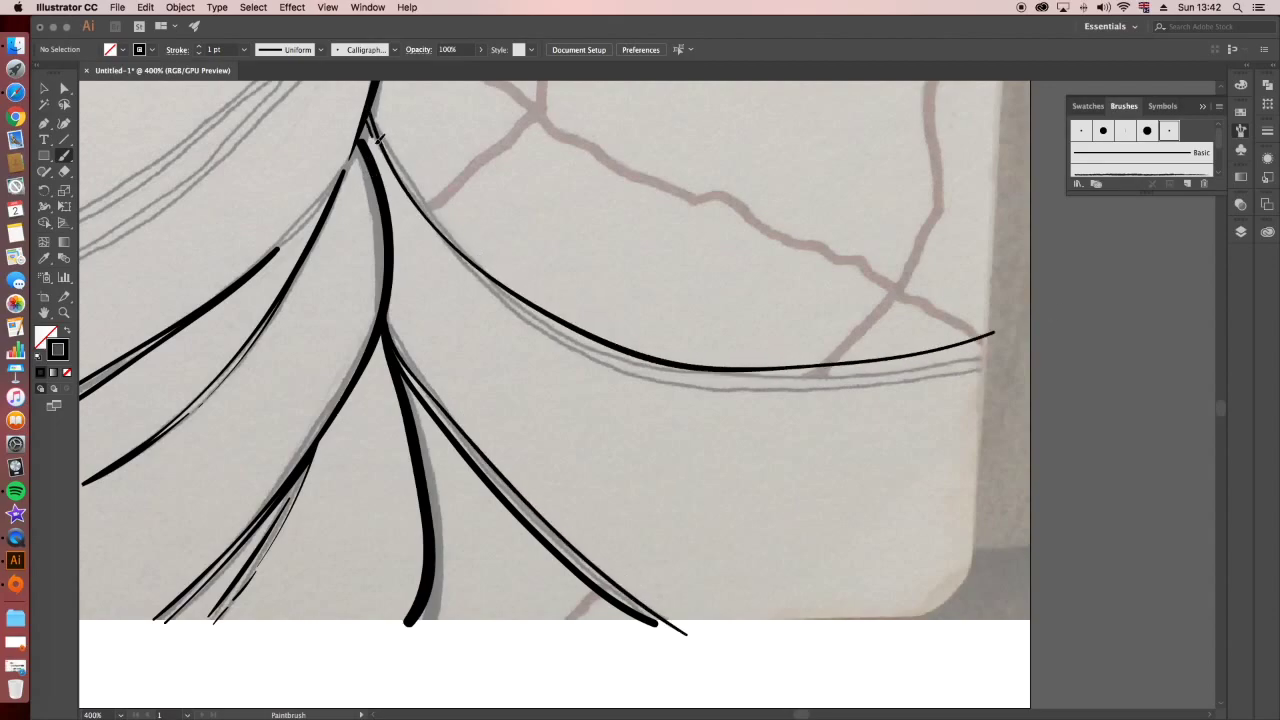
drag(389, 169, 988, 334)
key(ctrl+z)
drag(446, 254, 890, 376)
mouse_move(253, 297)
mouse_down()
mouse_move(390, 387)
mouse_move(777, 292)
mouse_up()
drag(290, 613, 558, 492)
click(64, 140)
key(ctrl+minus)
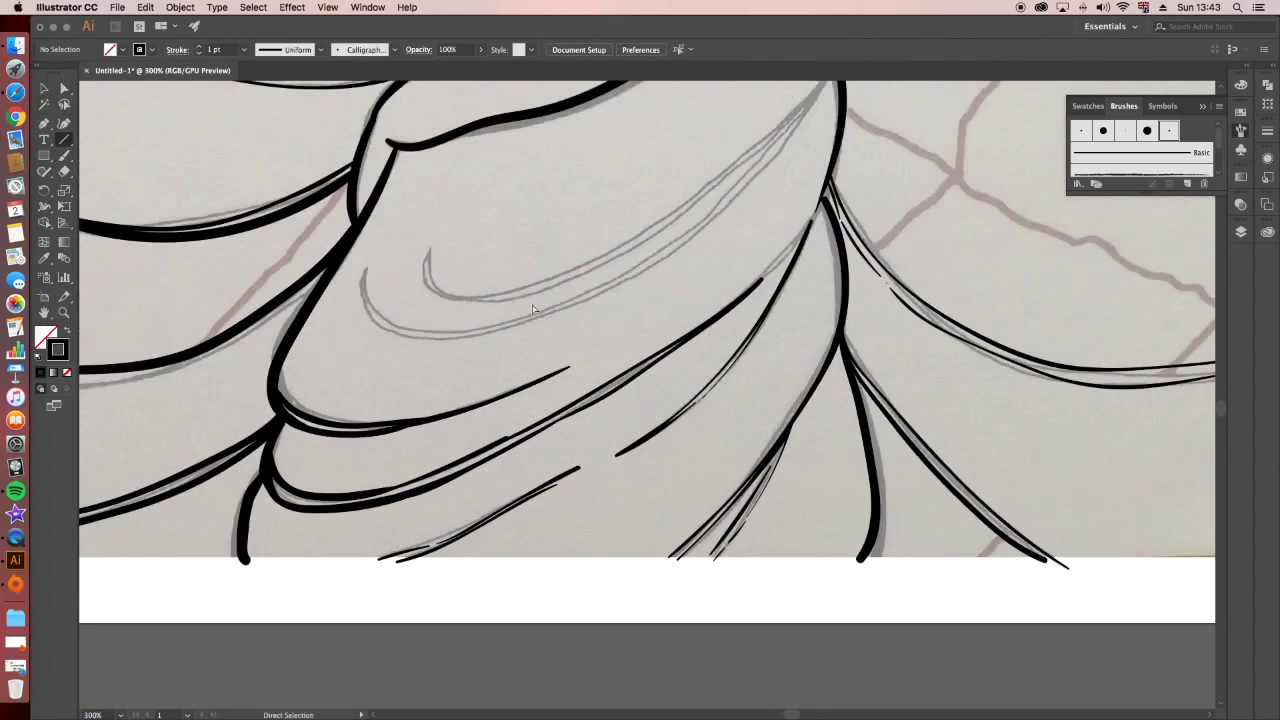
Remove the stray short line and ink an inner fold curving up to the right.
key(ctrl+plus)
drag(776, 490, 800, 484)
key(ctrl+z)
key(b)
drag(590, 615, 522, 563)
drag(643, 607, 975, 275)
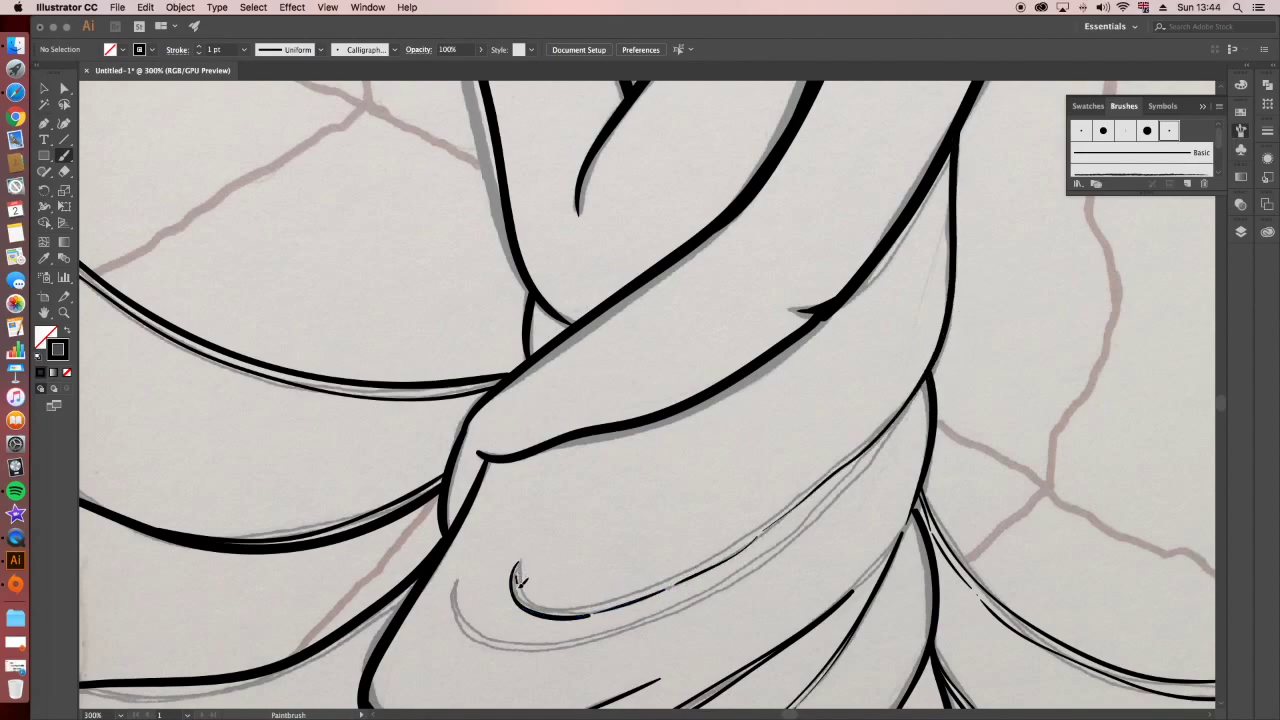
Trace the next inner fold with its left-end curl, a thin parallel line, and the lower fold curve.
drag(608, 603, 876, 434)
key(ctrl+z)
drag(606, 604, 885, 428)
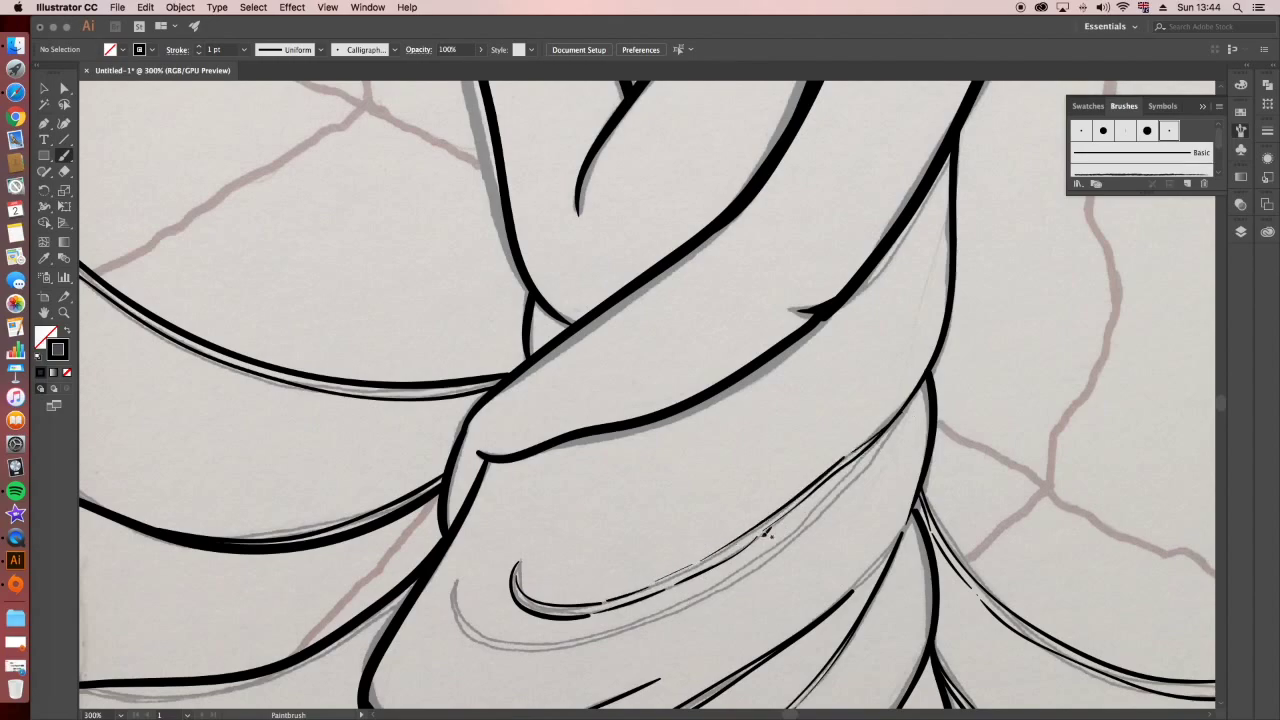
drag(458, 582, 510, 643)
drag(690, 606, 928, 395)
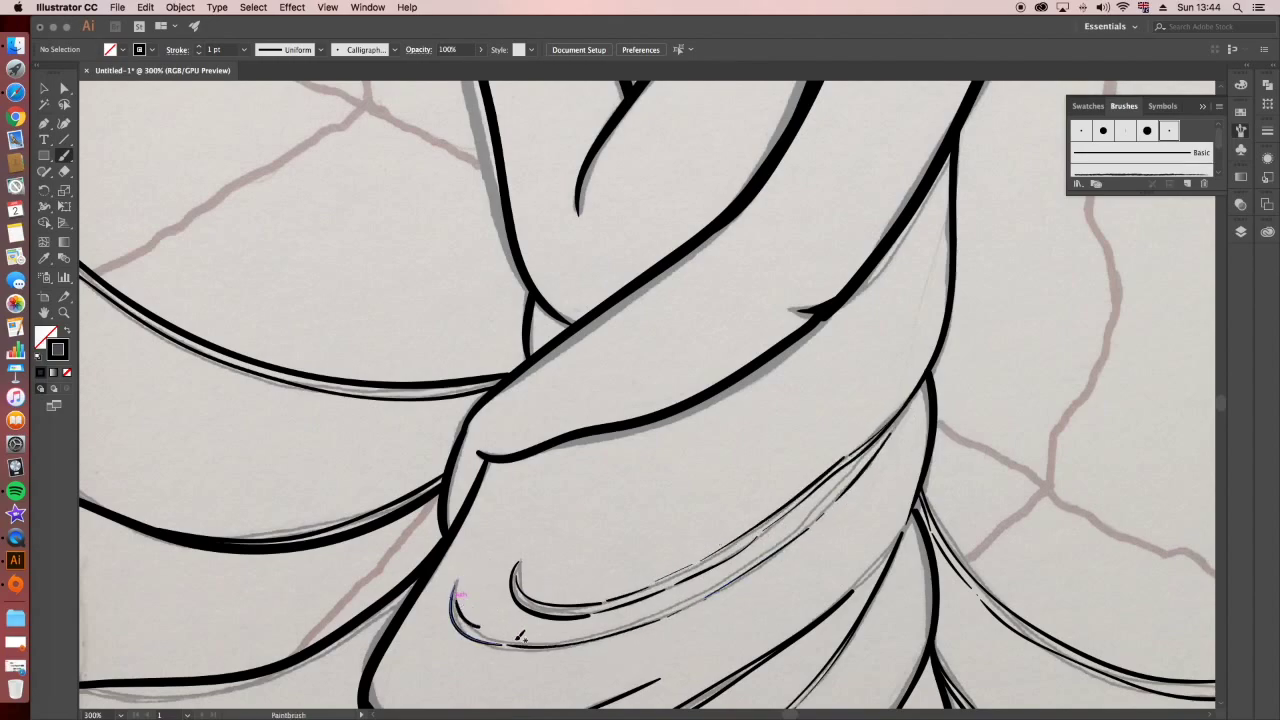
drag(505, 642, 735, 571)
drag(505, 642, 732, 572)
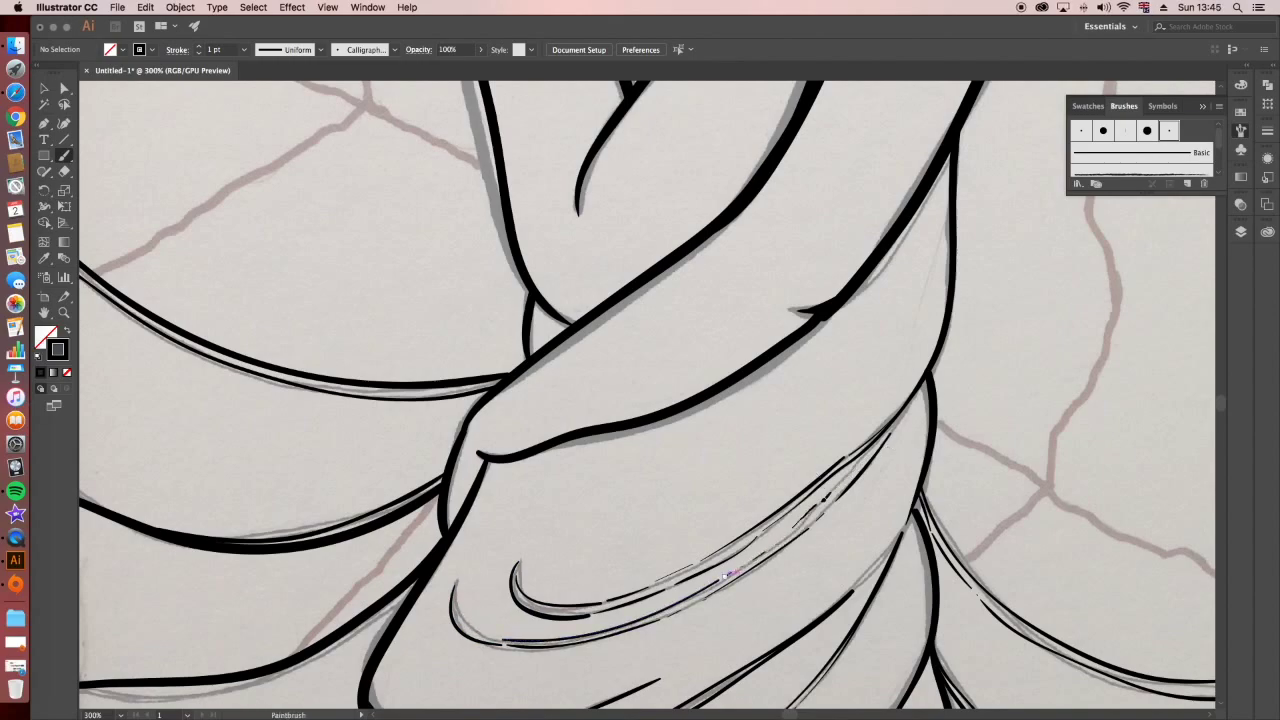